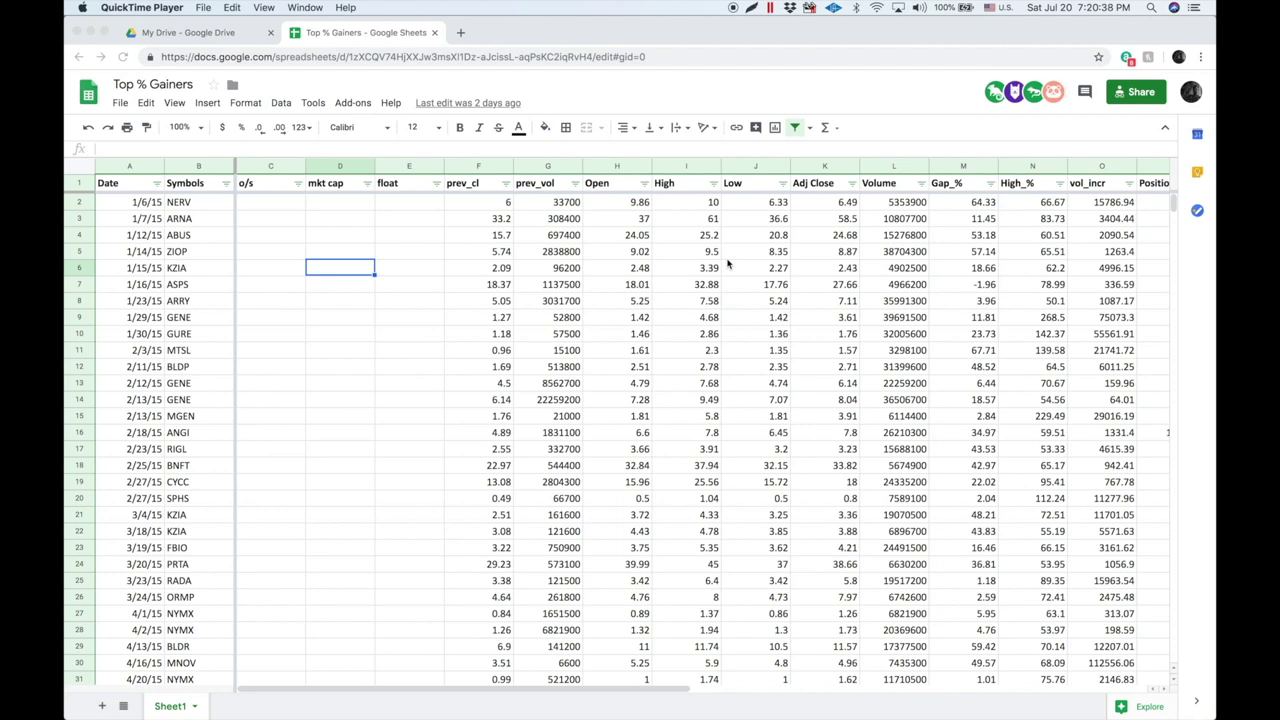
- Look over the gainer dates and High/Low values, then open the File menu
{"action": "left_click", "coordinate": [703, 350]}
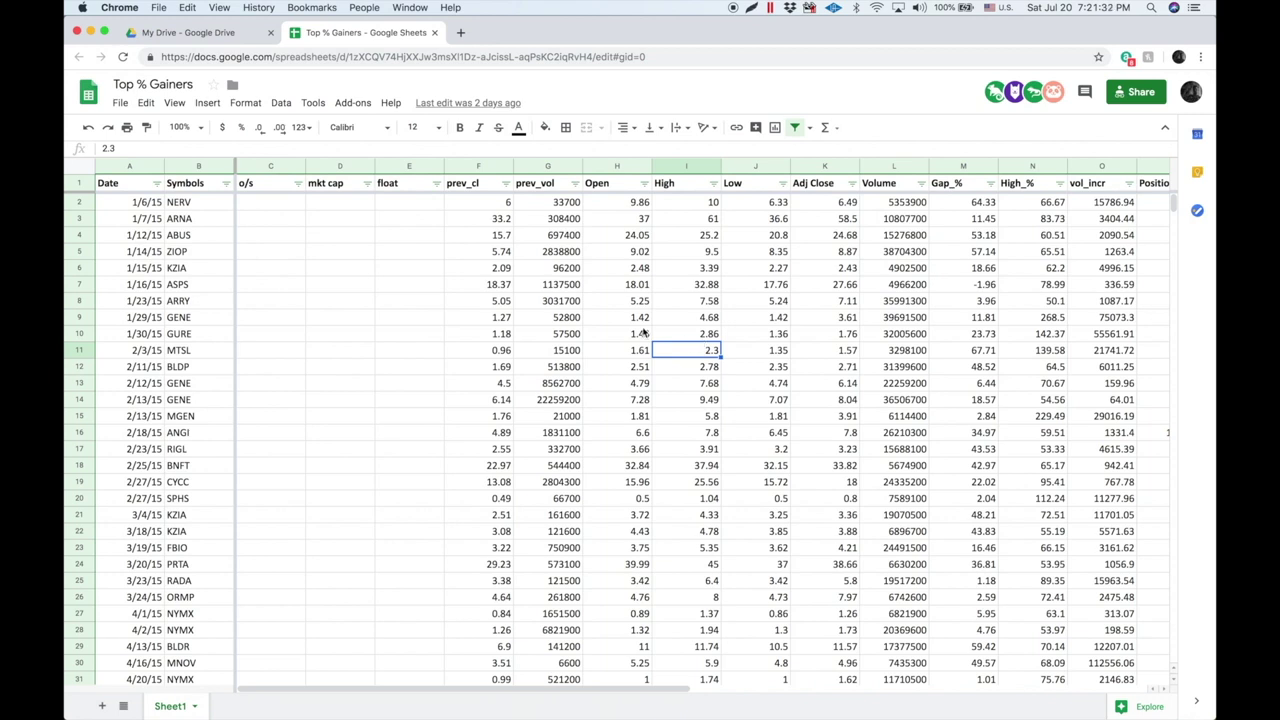
{"action": "left_click_drag", "start_coordinate": [145, 202], "coordinate": [130, 303]}
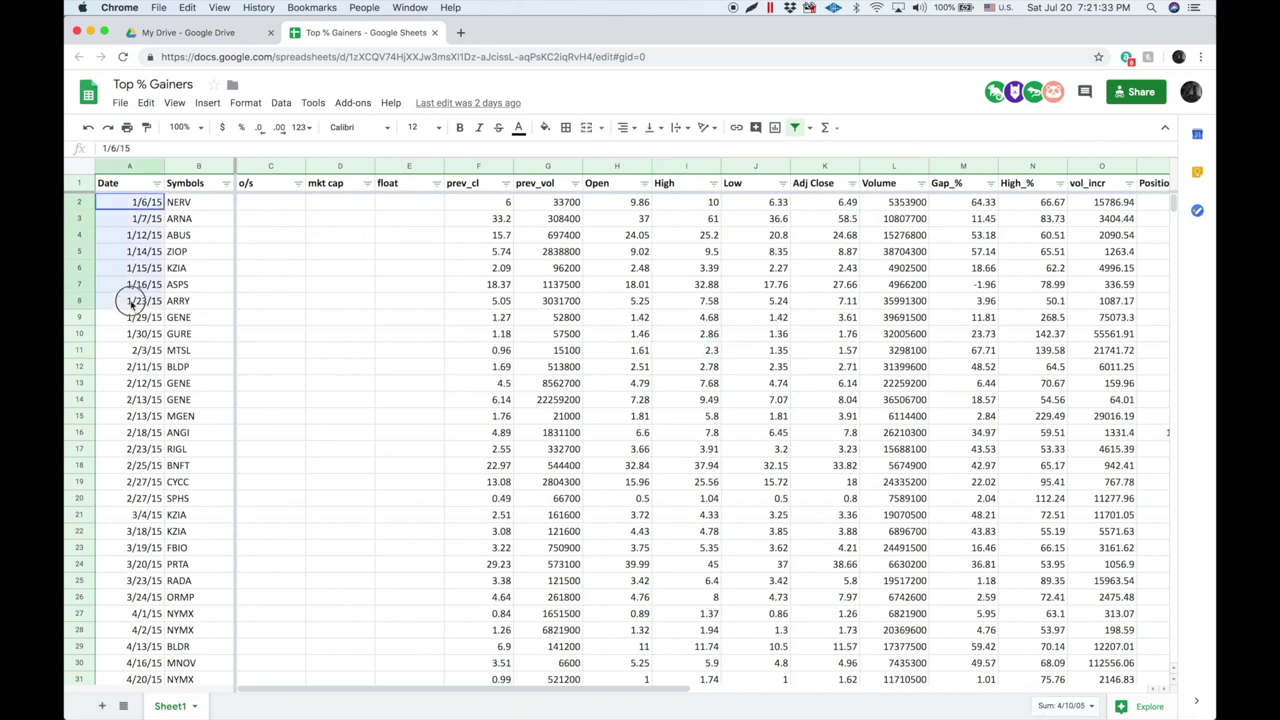
{"action": "left_click", "coordinate": [768, 400]}
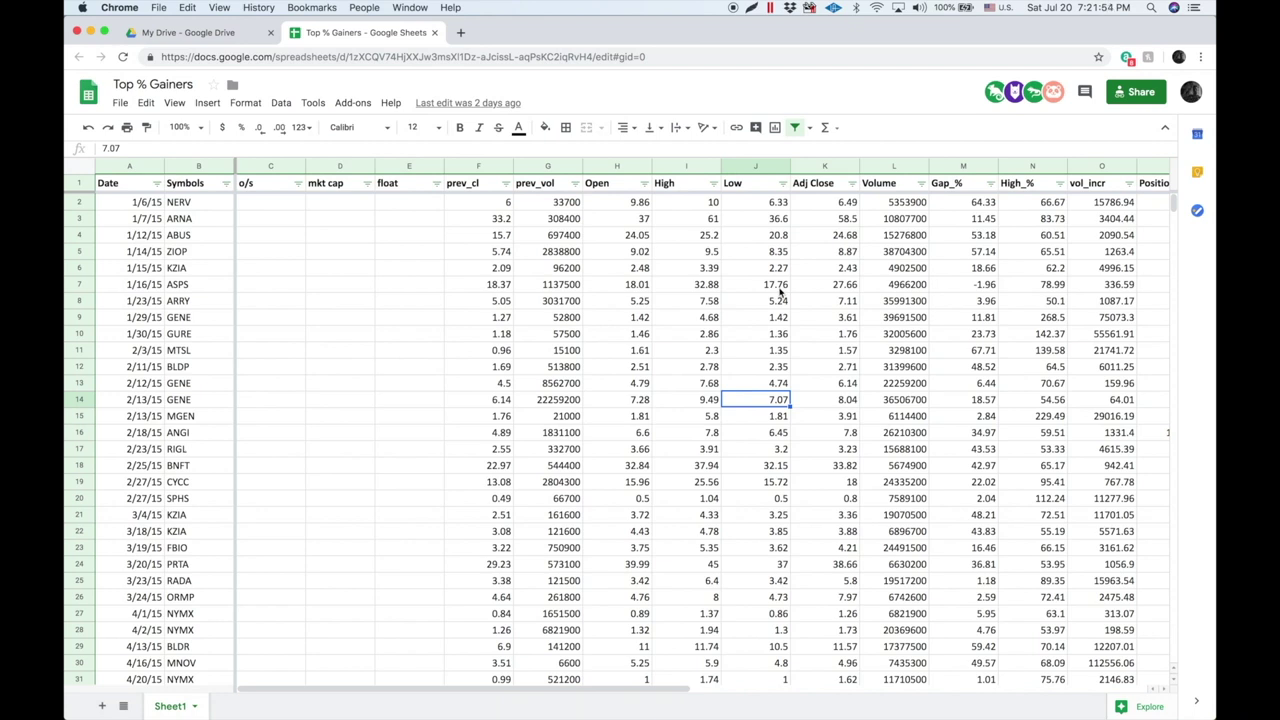
{"action": "left_click", "coordinate": [690, 292]}
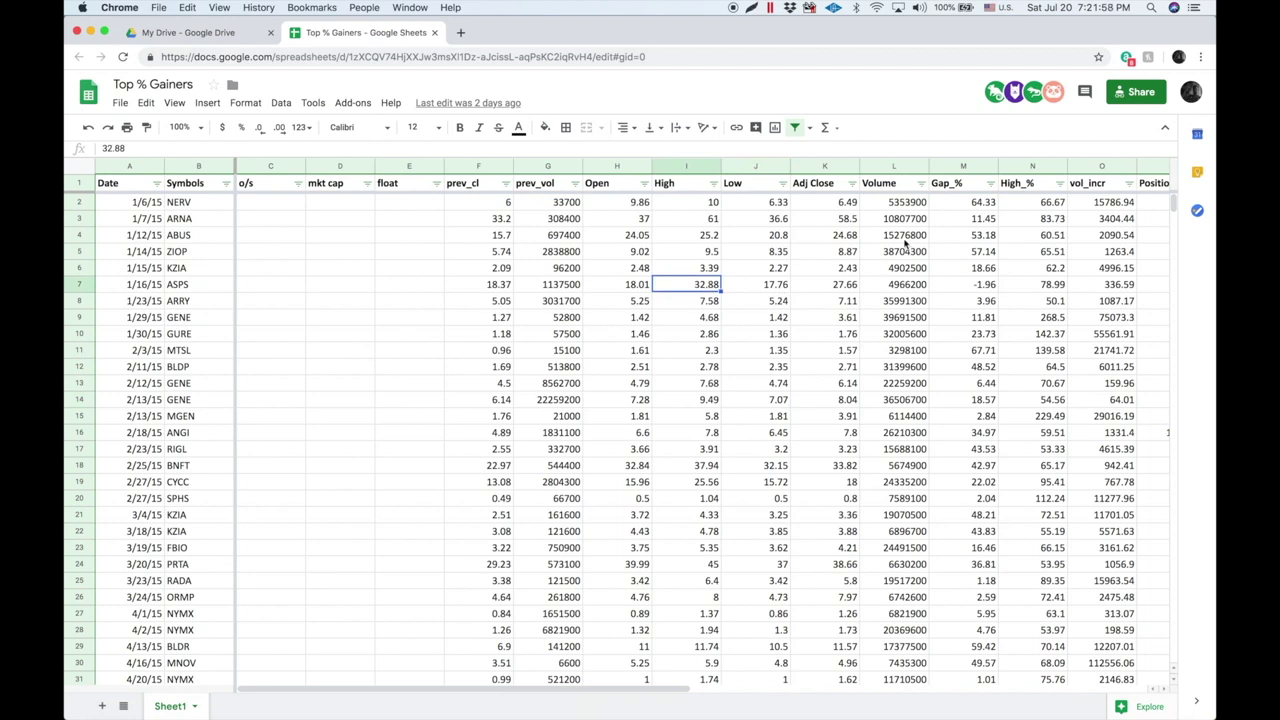
{"action": "left_click", "coordinate": [120, 104]}
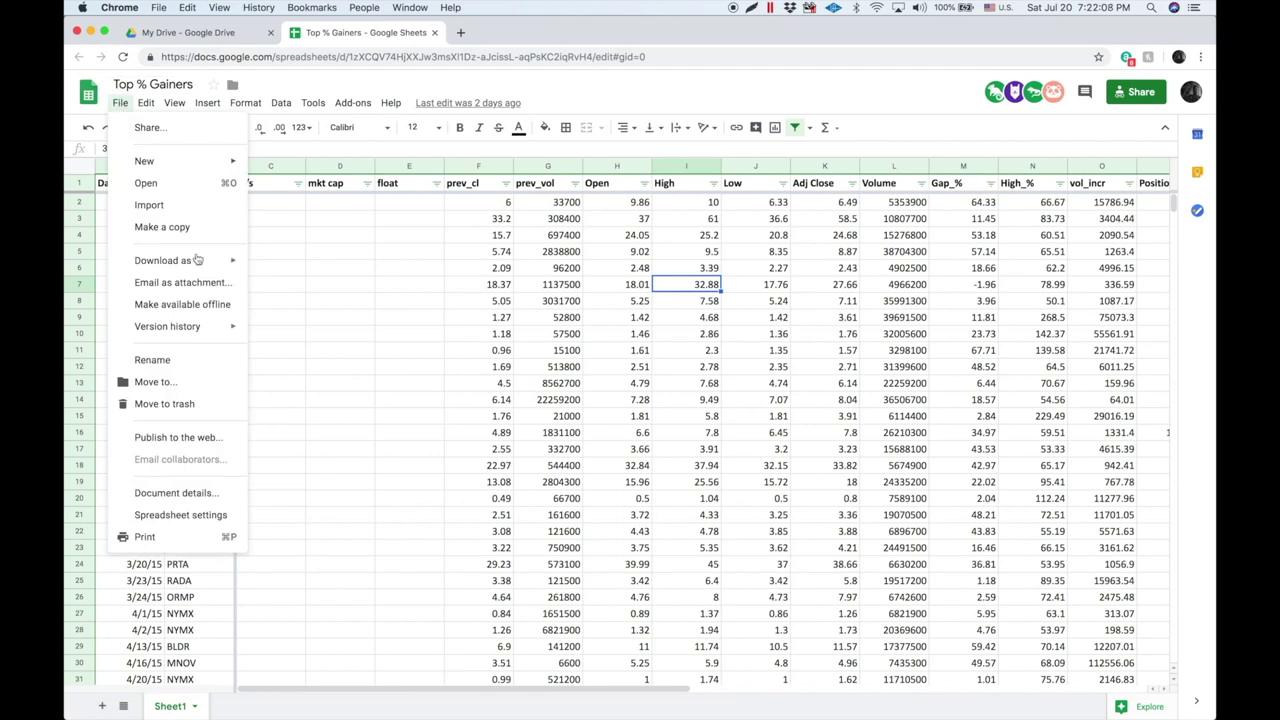
- Back out of File > Download as without downloading, returning to the Top % Gainers sheet
{"action": "mouse_move", "coordinate": [200, 260]}
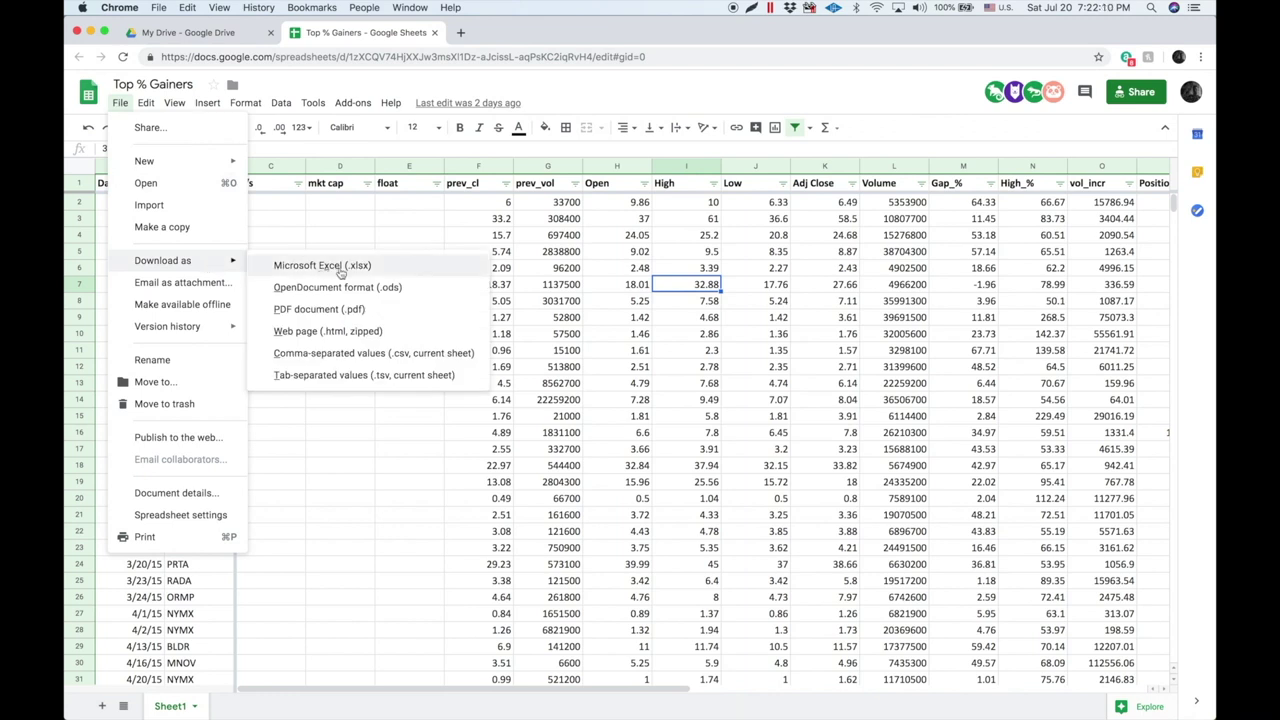
{"action": "left_click", "coordinate": [954, 317]}
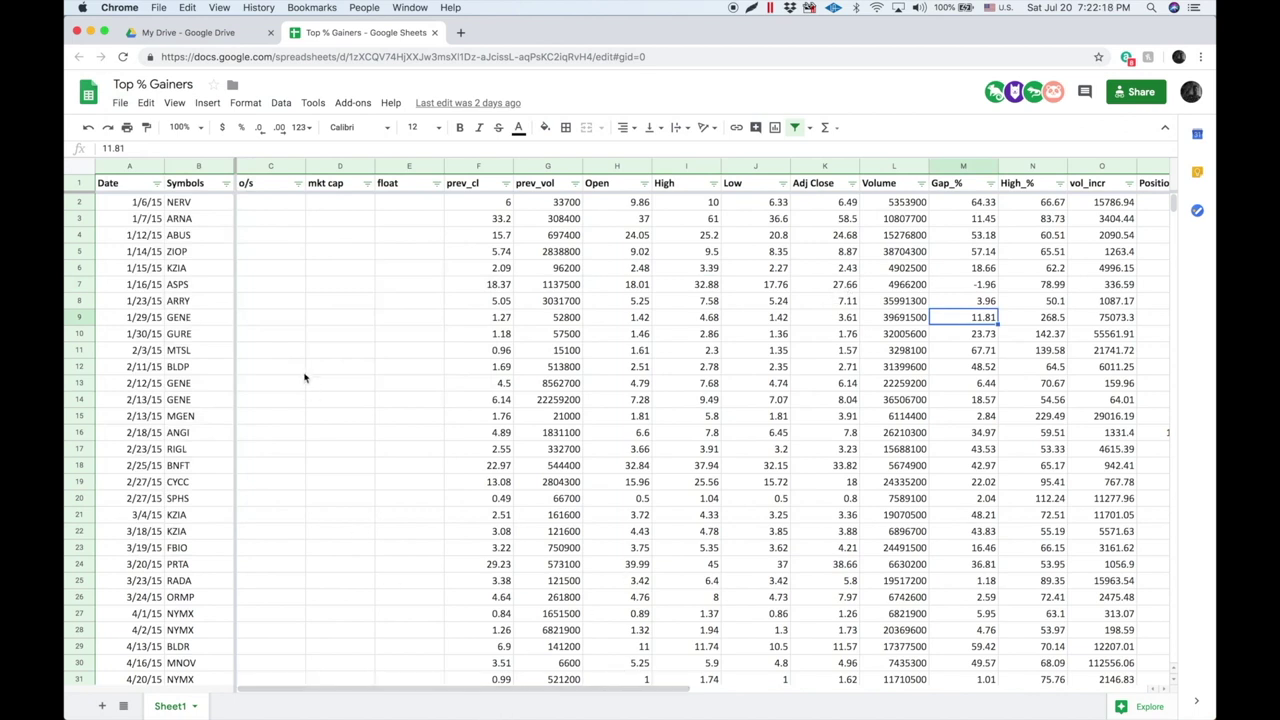
- Look over the blank o/s, mkt cap and float columns, then select NERV's empty o/s cell C2
{"action": "left_click", "coordinate": [270, 166]}
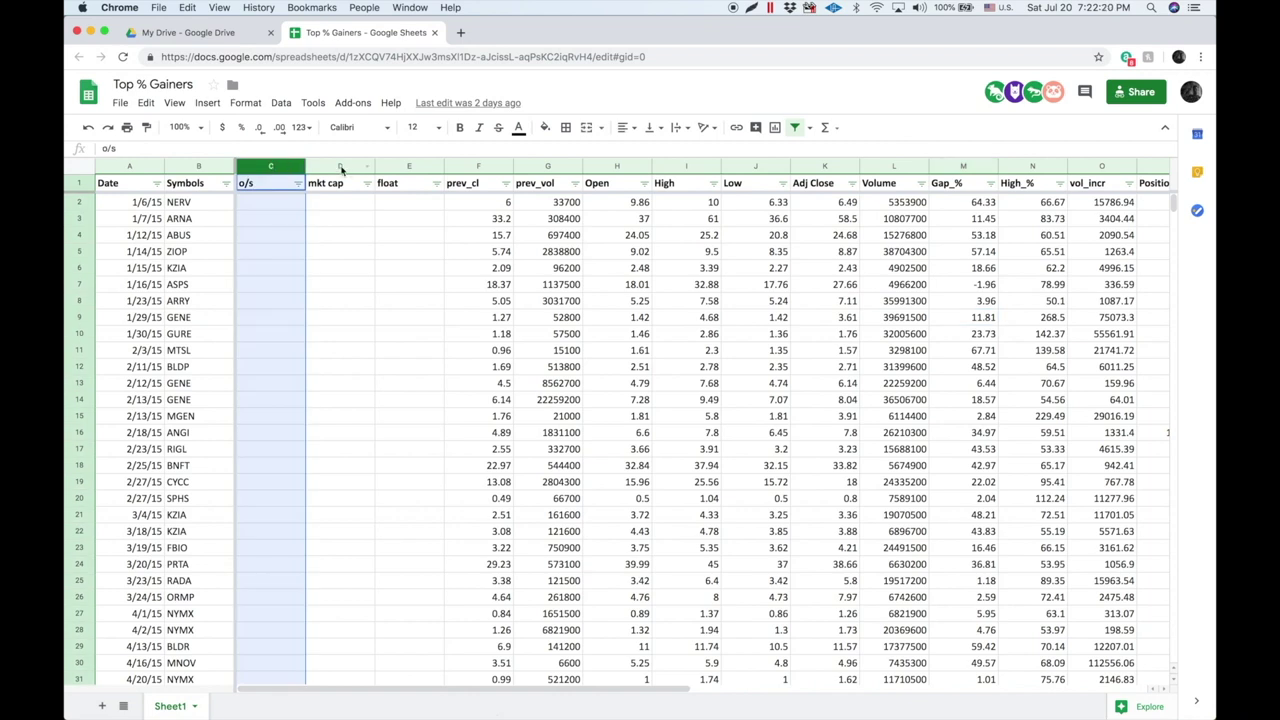
{"action": "left_click", "coordinate": [345, 166]}
{"action": "left_click", "coordinate": [404, 165]}
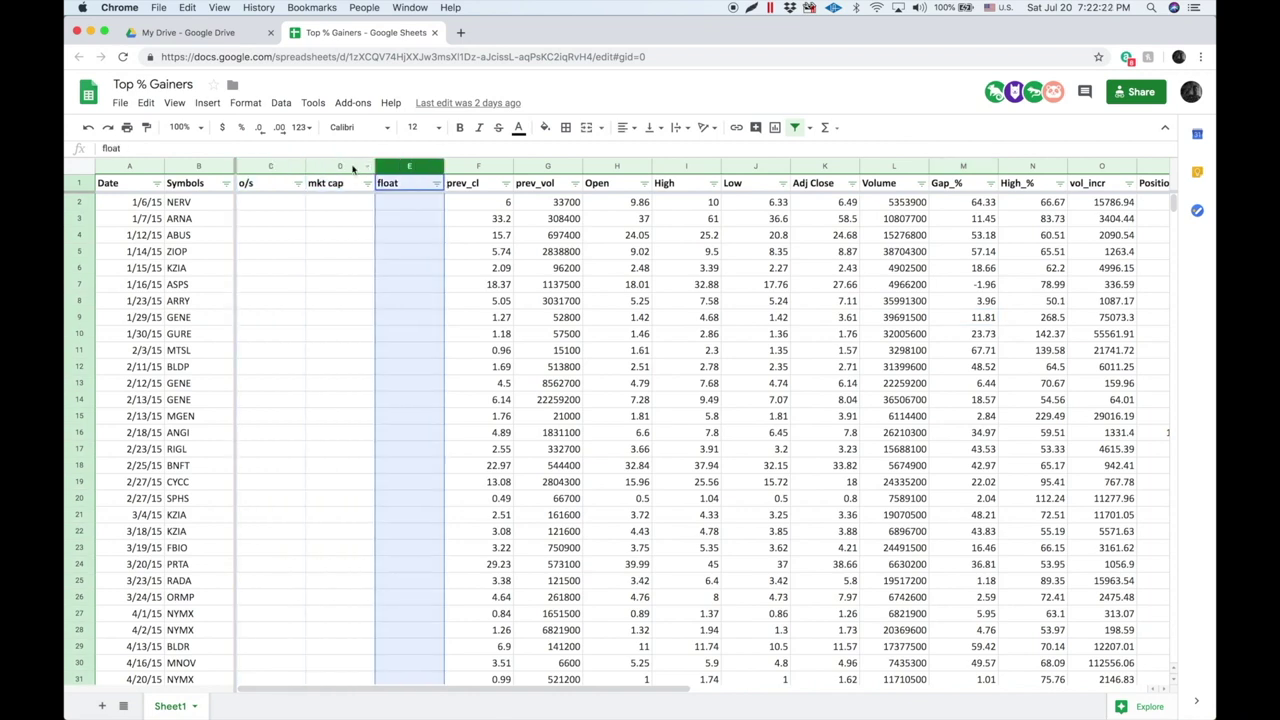
{"action": "left_click", "coordinate": [354, 167]}
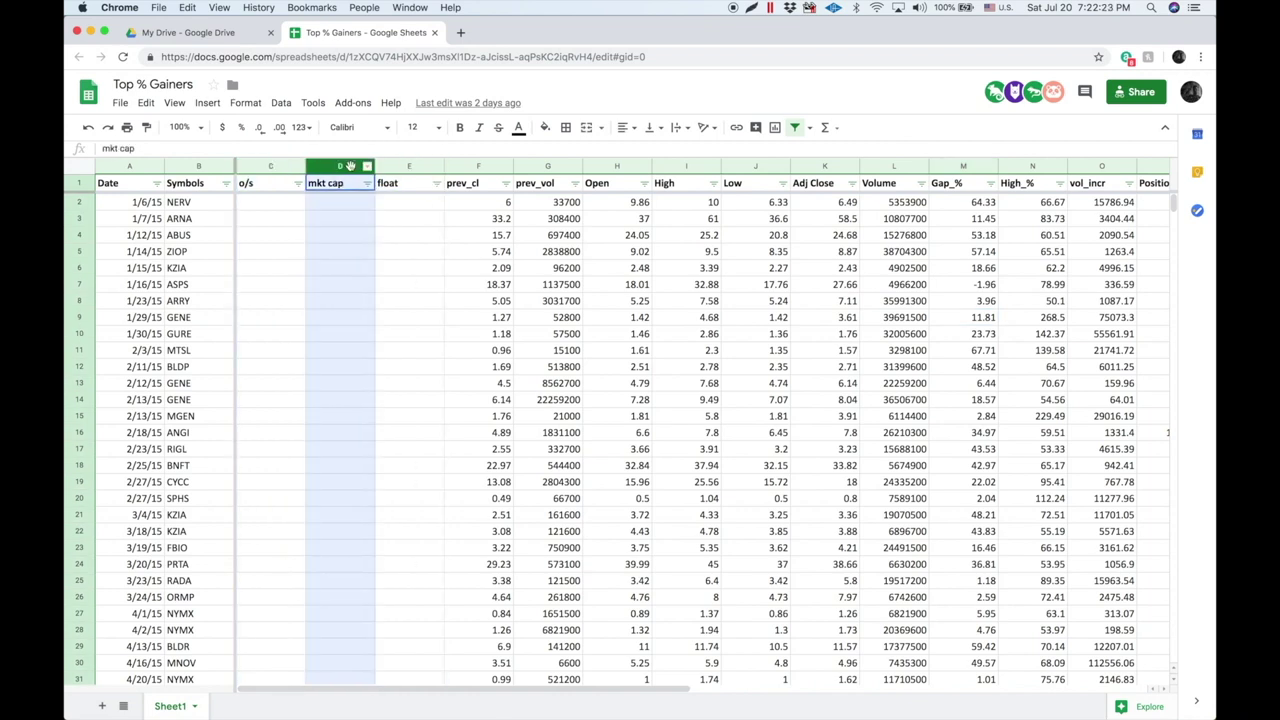
{"action": "left_click", "coordinate": [265, 164]}
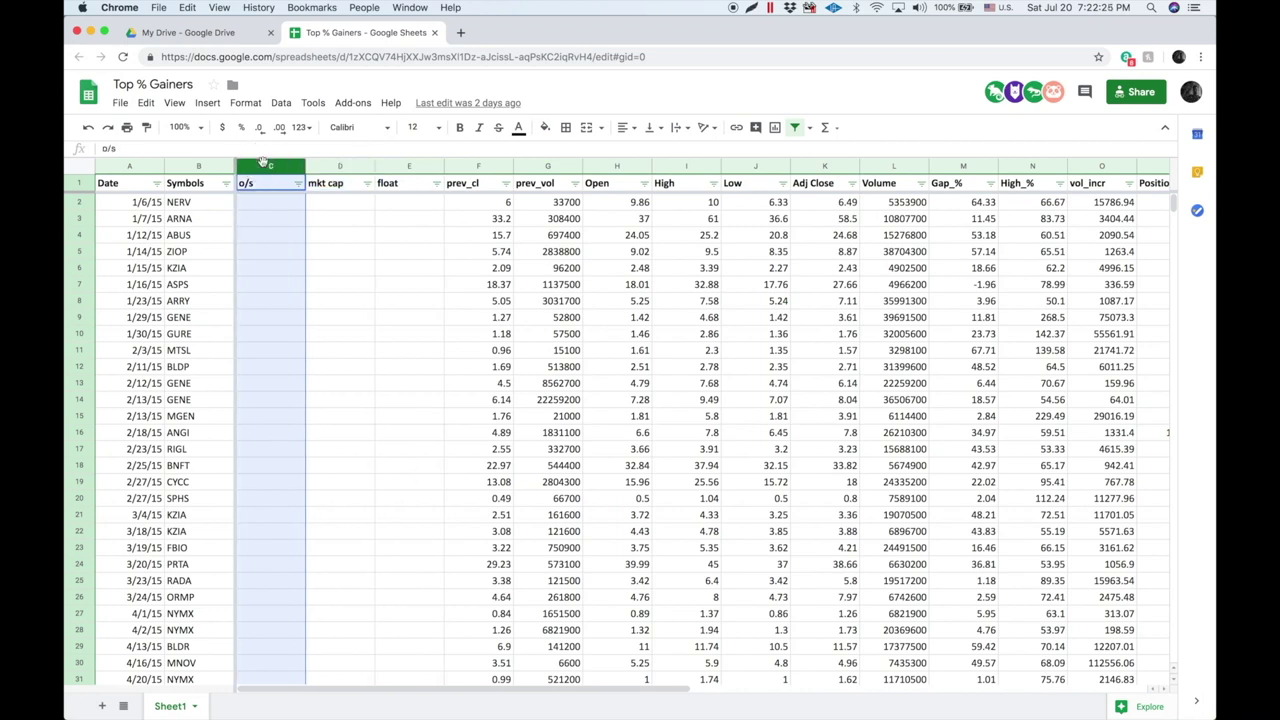
{"action": "left_click", "coordinate": [270, 205]}
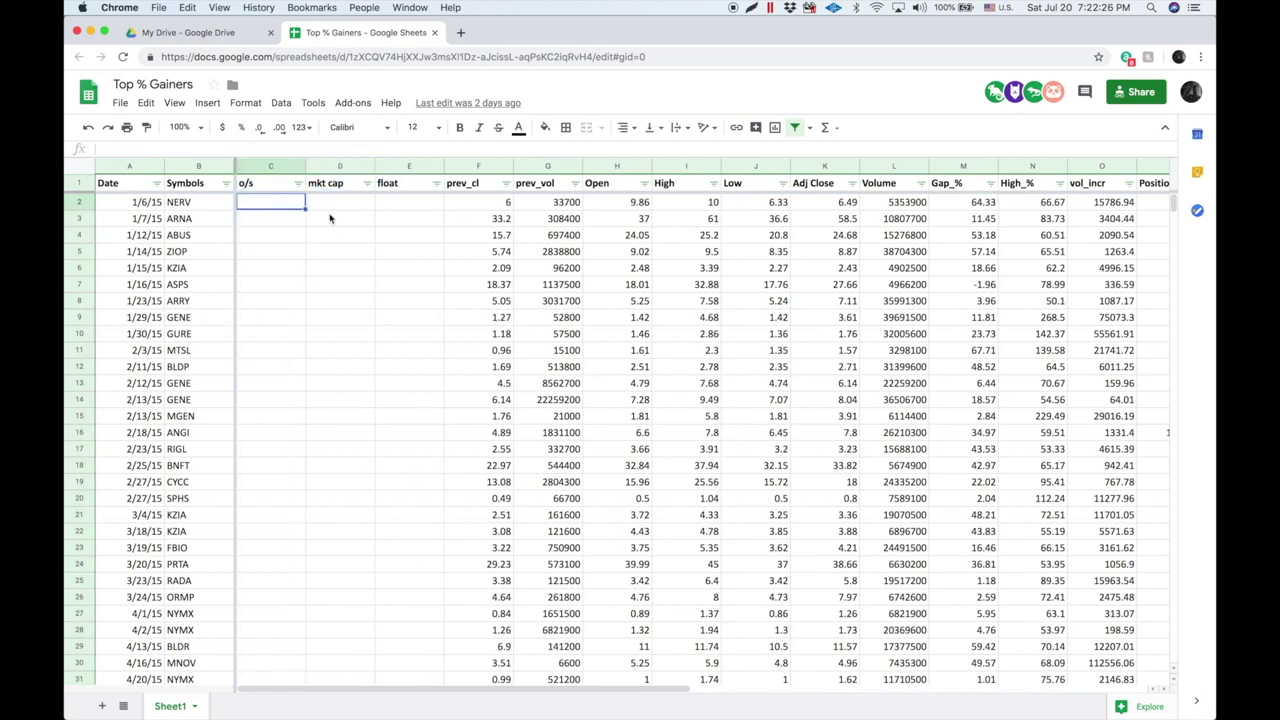
{"action": "left_click", "coordinate": [152, 205]}
{"action": "left_click", "coordinate": [250, 209]}
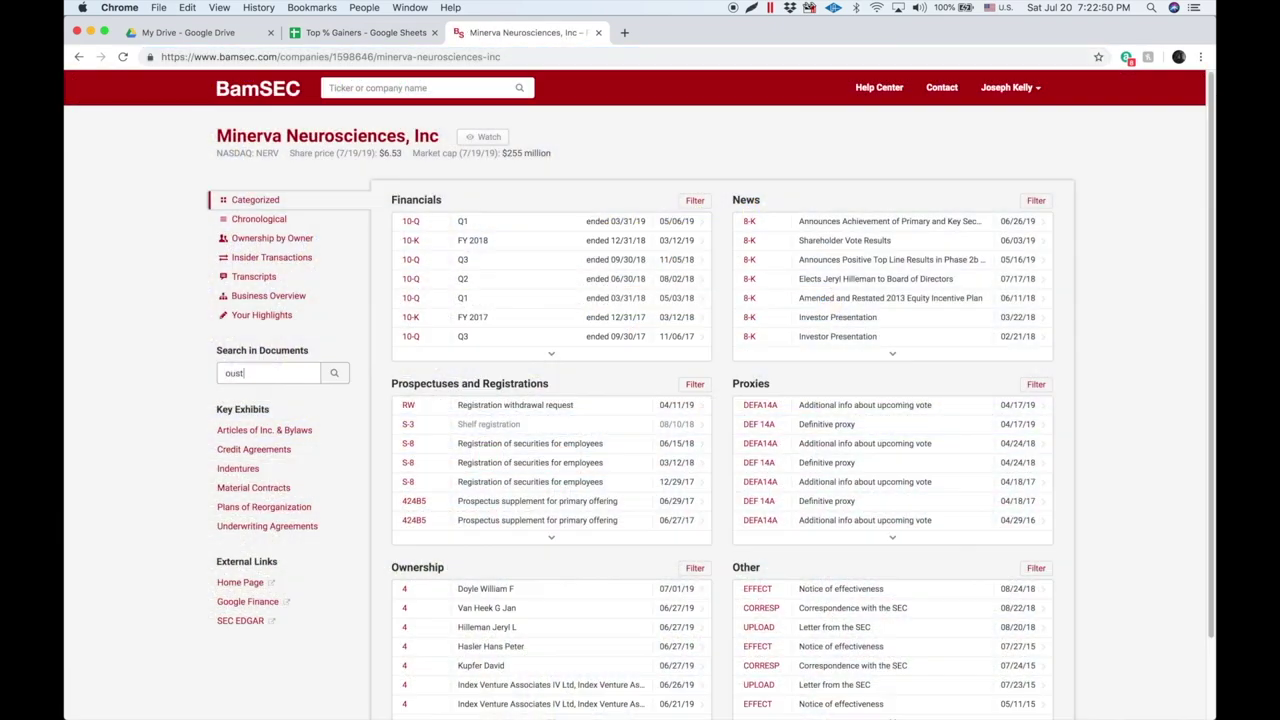
- Search Minerva's filings for 'outstanding', including a full-text search, then for 'warrants'
{"action": "type", "text": "anding"}
{"action": "key", "text": "Return"}
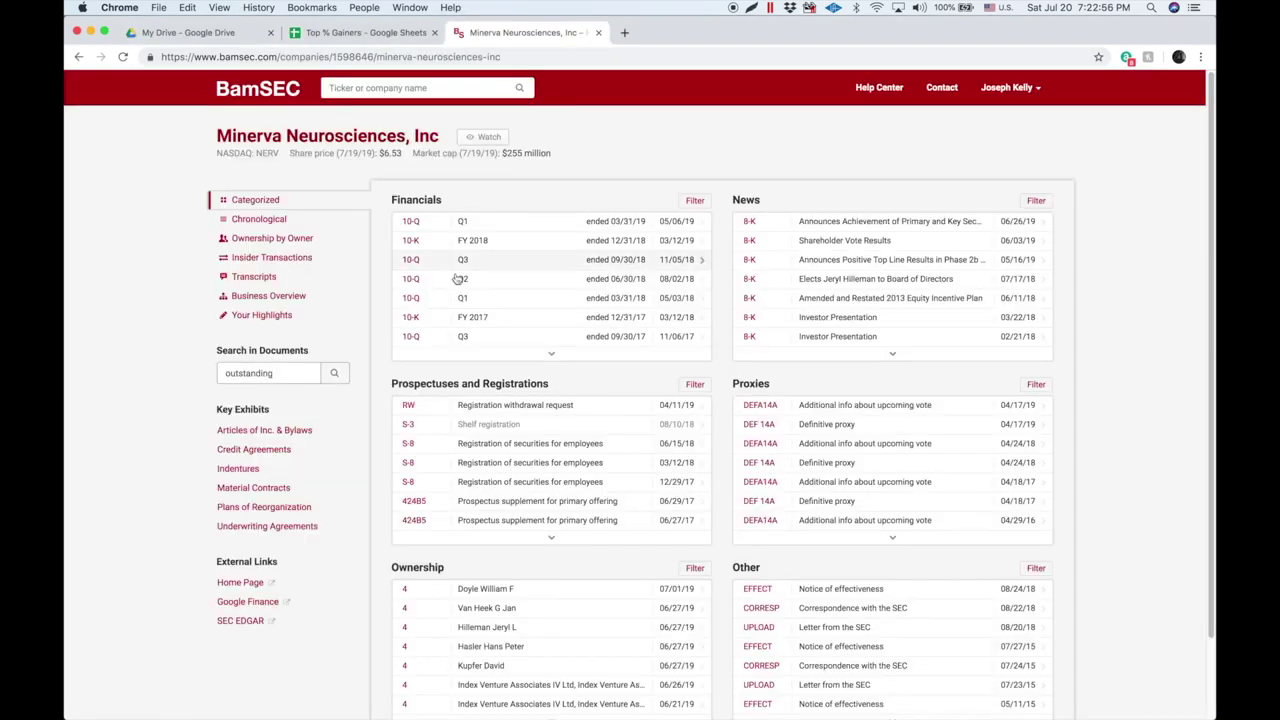
{"action": "key", "text": "Return"}
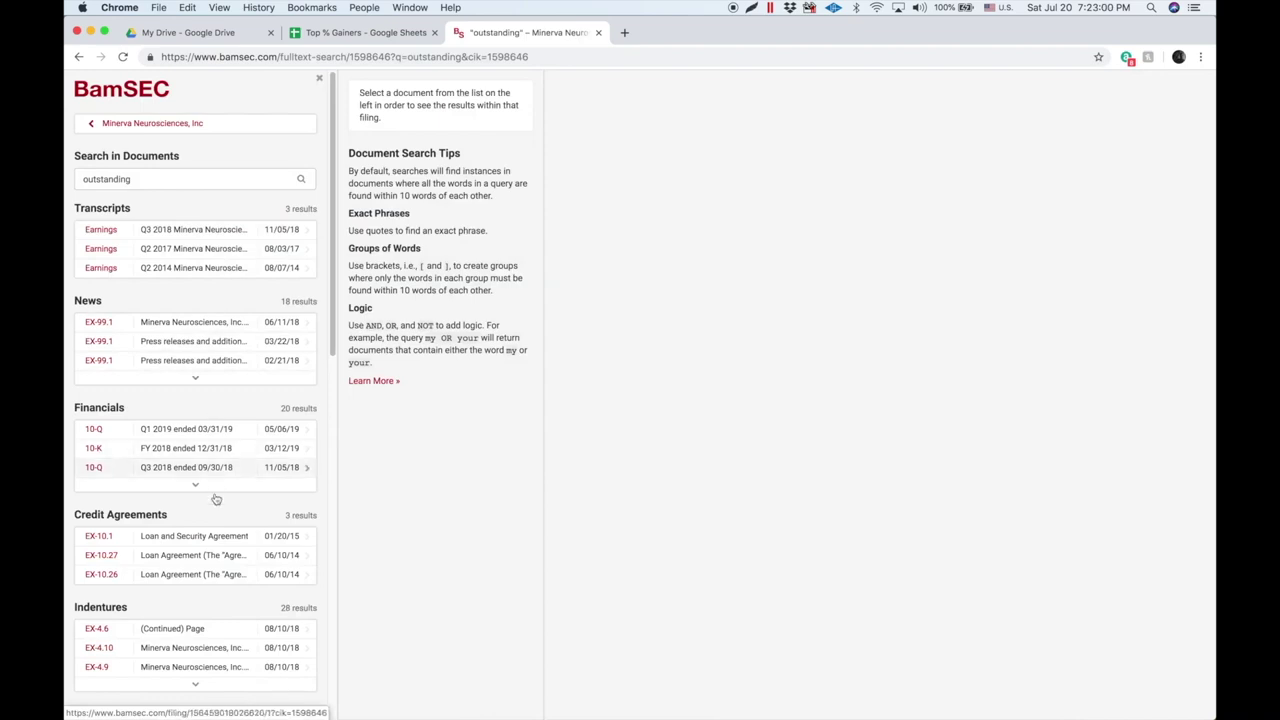
{"action": "left_click", "coordinate": [176, 182]}
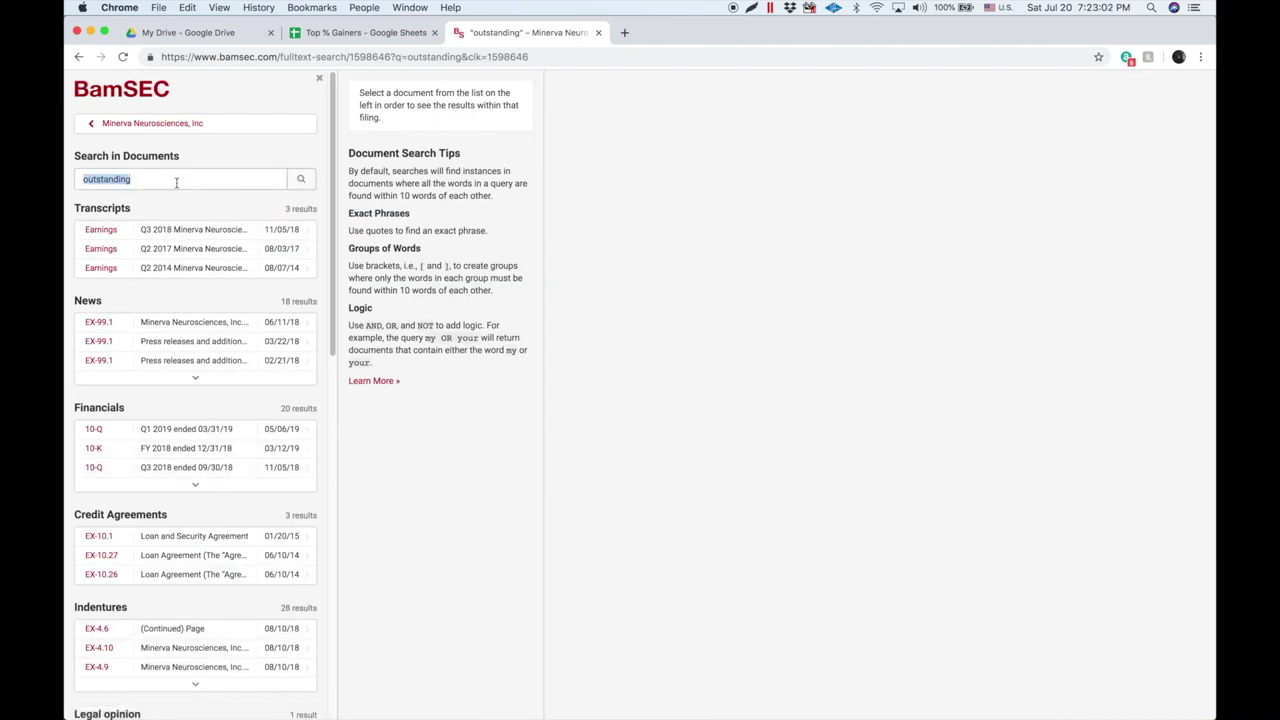
{"action": "type", "text": "warrants"}
{"action": "key", "text": "Return"}
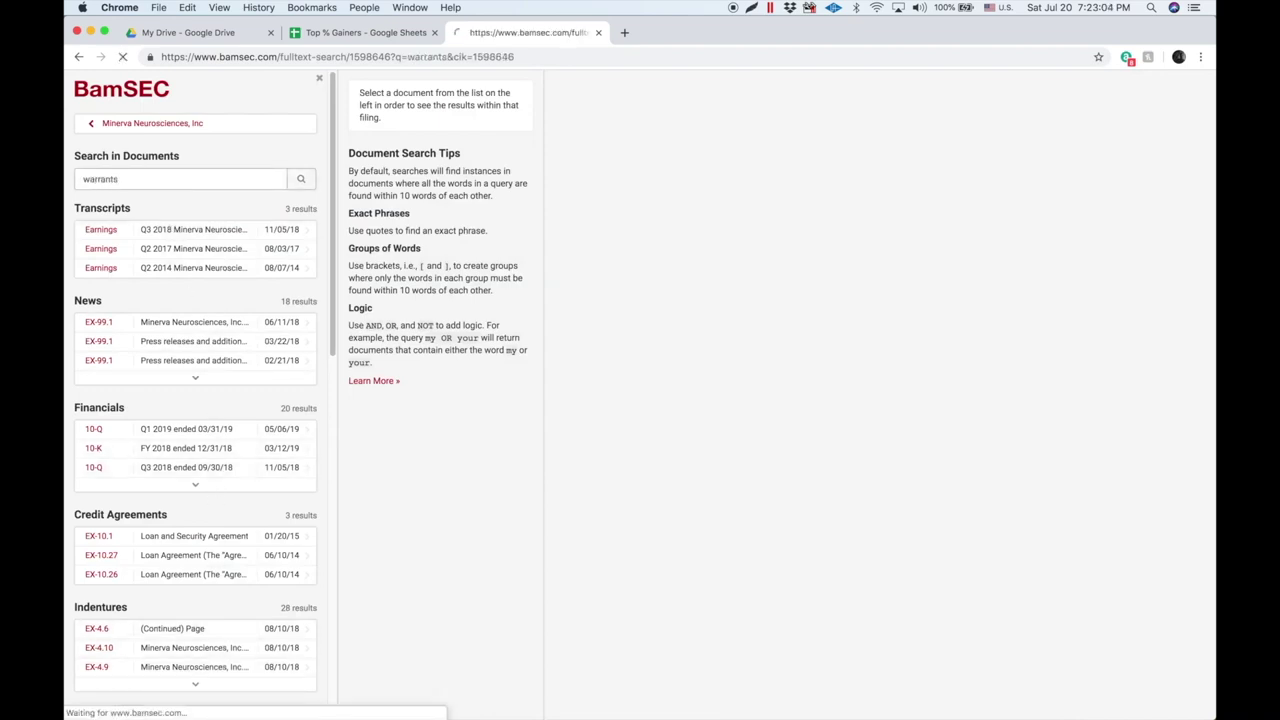
- Search the filings for 'at-the-market' and 'from time to time' to find NERV's 18,439,482 outstanding shares
{"action": "mouse_move", "coordinate": [185, 700]}
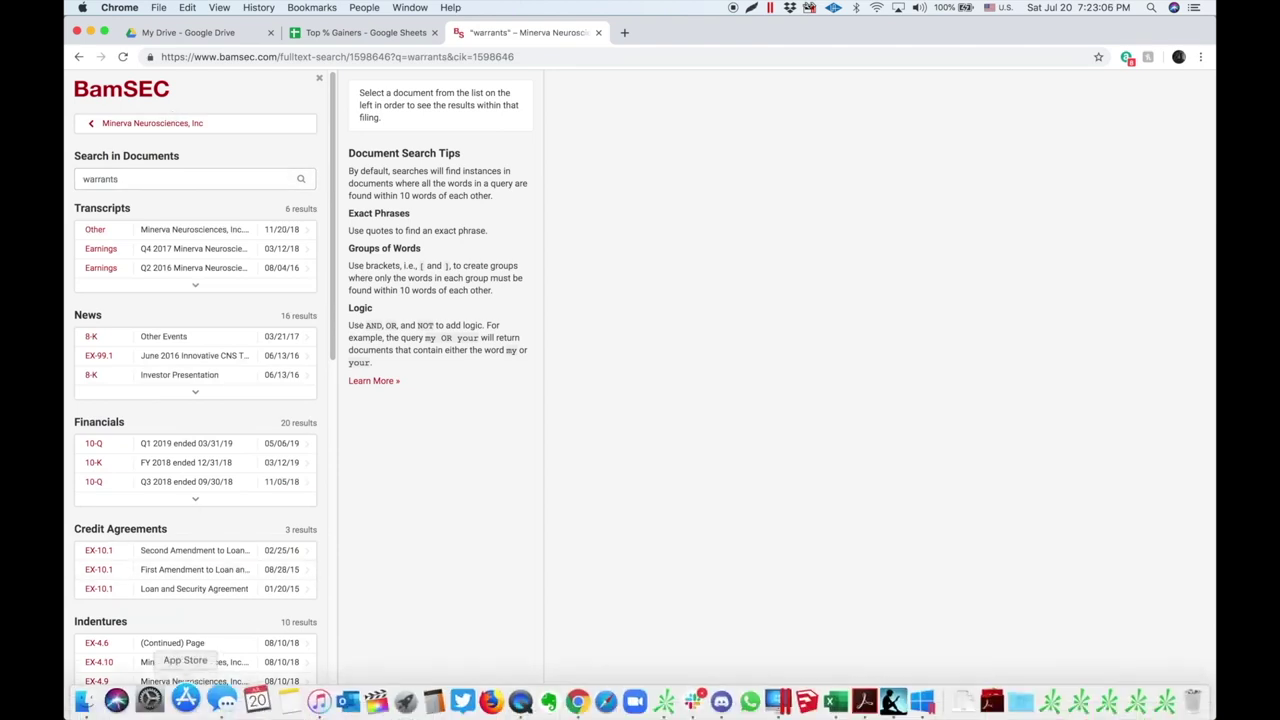
{"action": "double_click", "coordinate": [143, 177]}
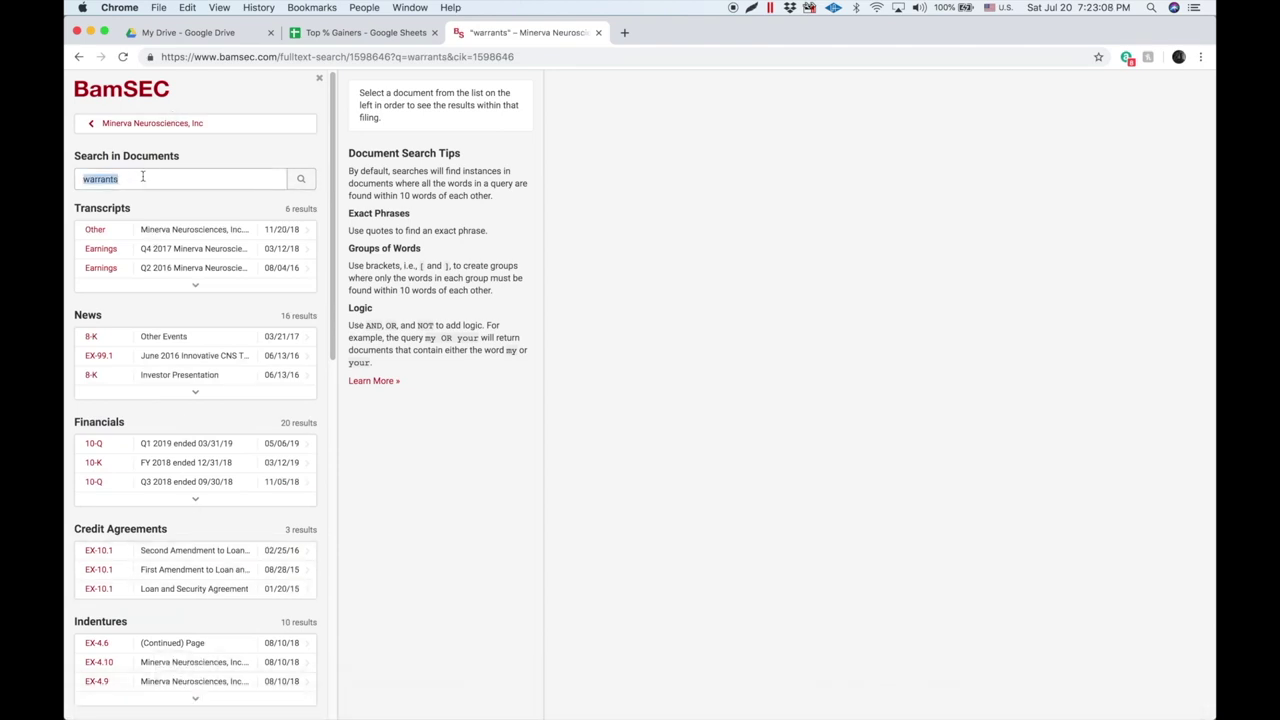
{"action": "type", "text": "at-thye-market"}
{"action": "key", "text": "Return"}
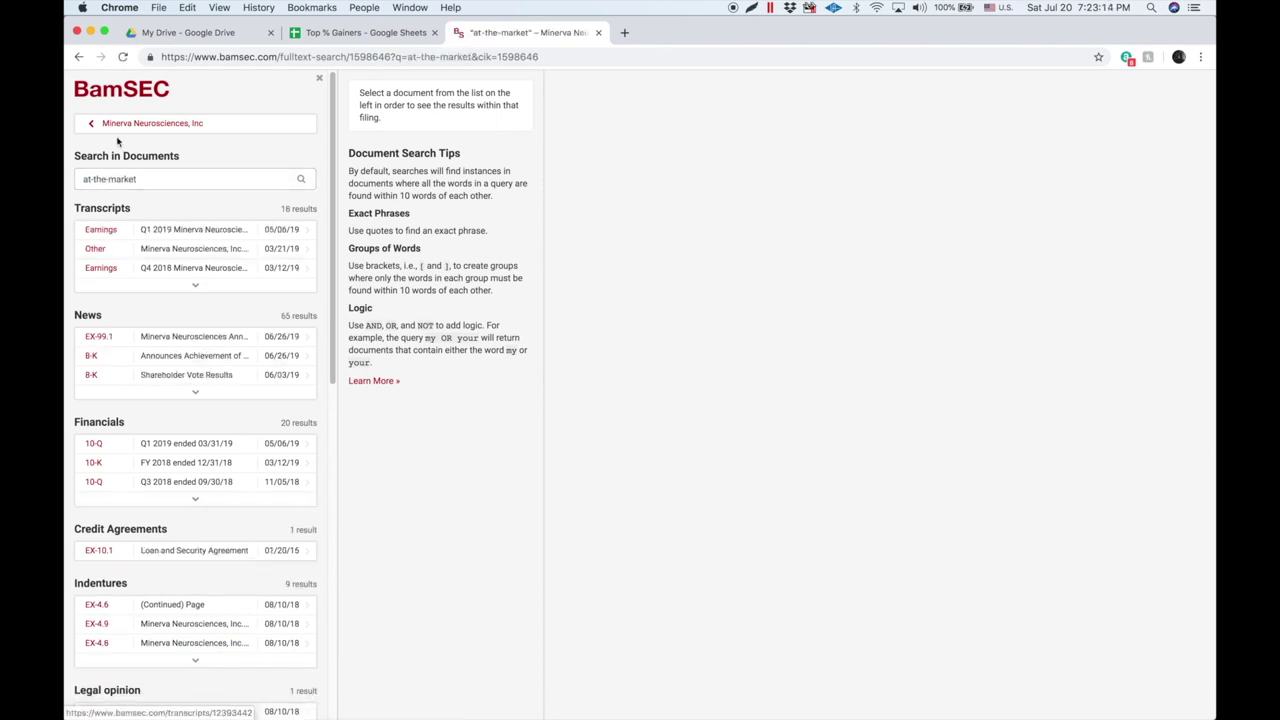
{"action": "double_click", "coordinate": [187, 178]}
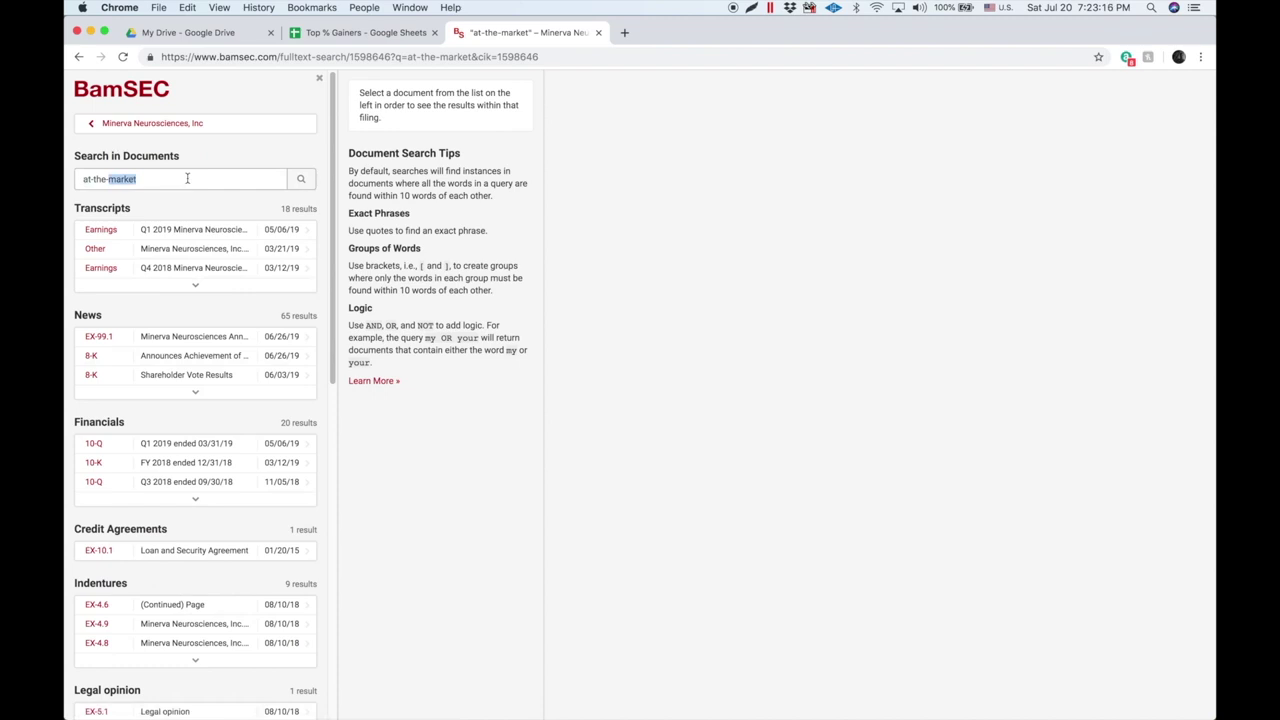
{"action": "triple_click", "coordinate": [187, 178]}
{"action": "type", "text": "from time"}
{"action": "type", "text": " top "}
{"action": "type", "text": " time"}
{"action": "key", "text": "Return"}
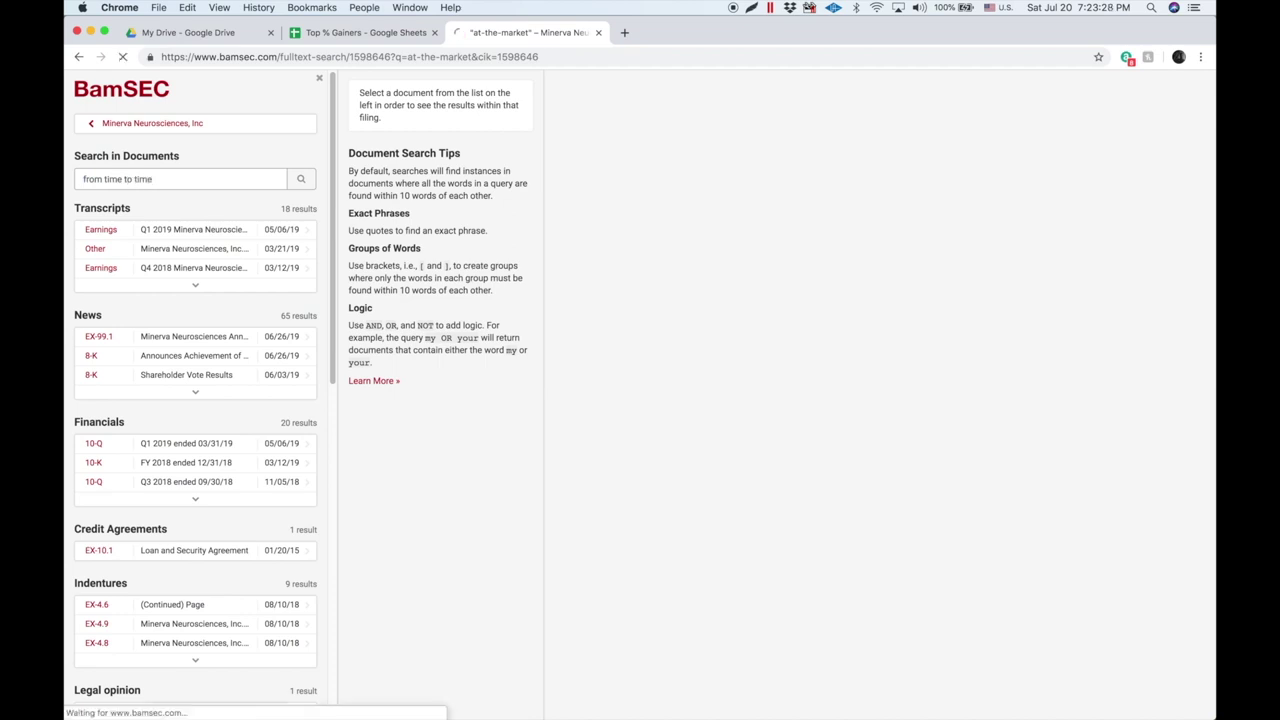
{"action": "key", "text": "ctrl+shift+Tab"}
{"action": "left_click", "coordinate": [295, 203]}
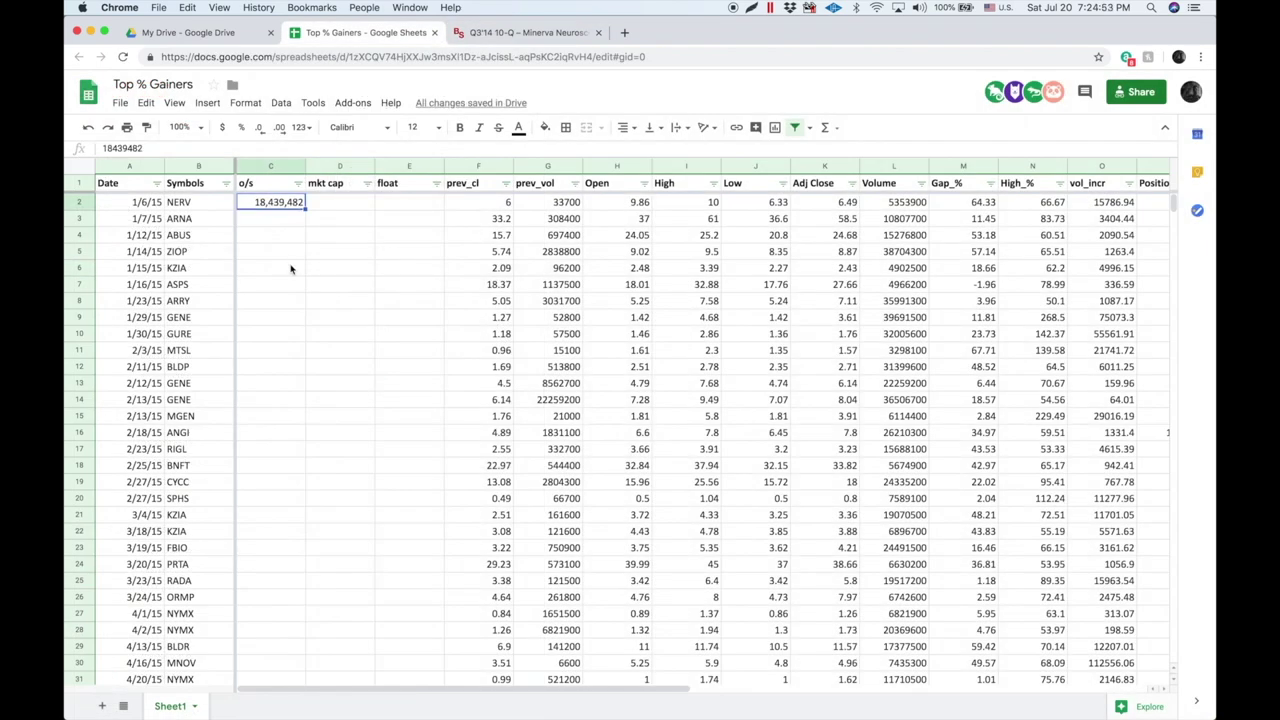
- Enter =(F2*C2 in D2 so NERV's market cap shows 110636892
{"action": "left_click", "coordinate": [342, 205]}
{"action": "type", "text": "="}
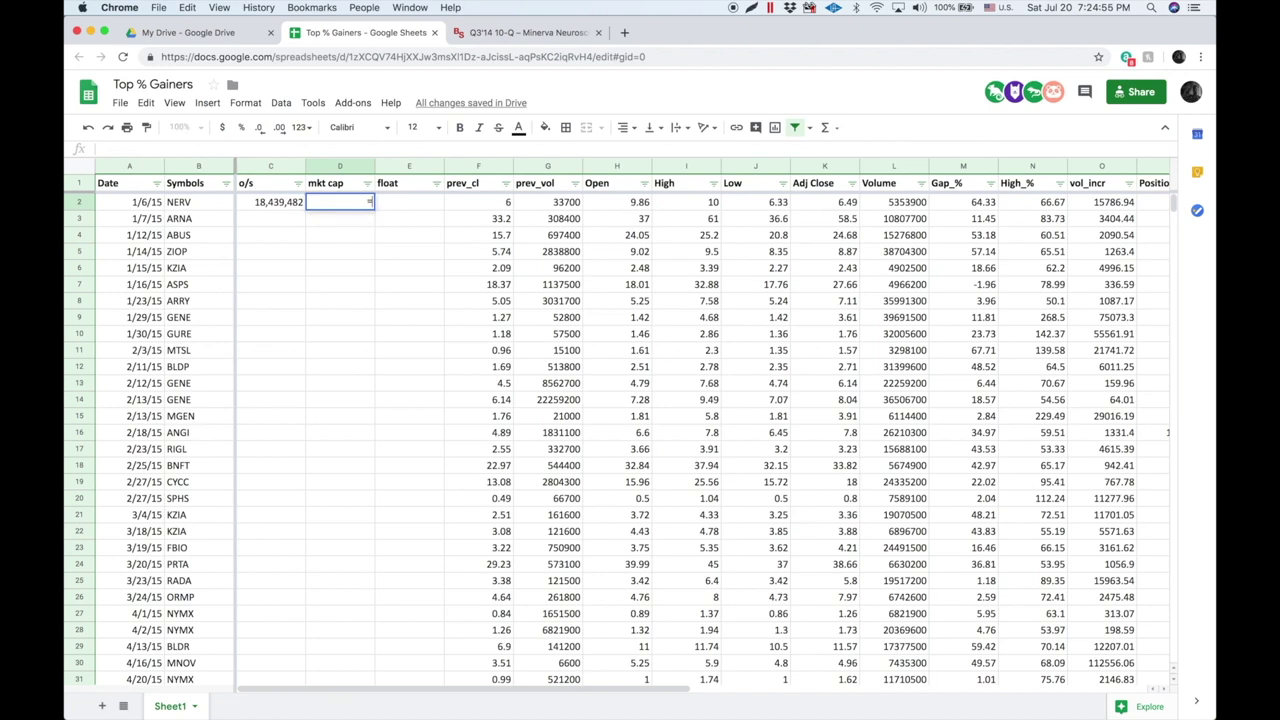
{"action": "type", "text": "("}
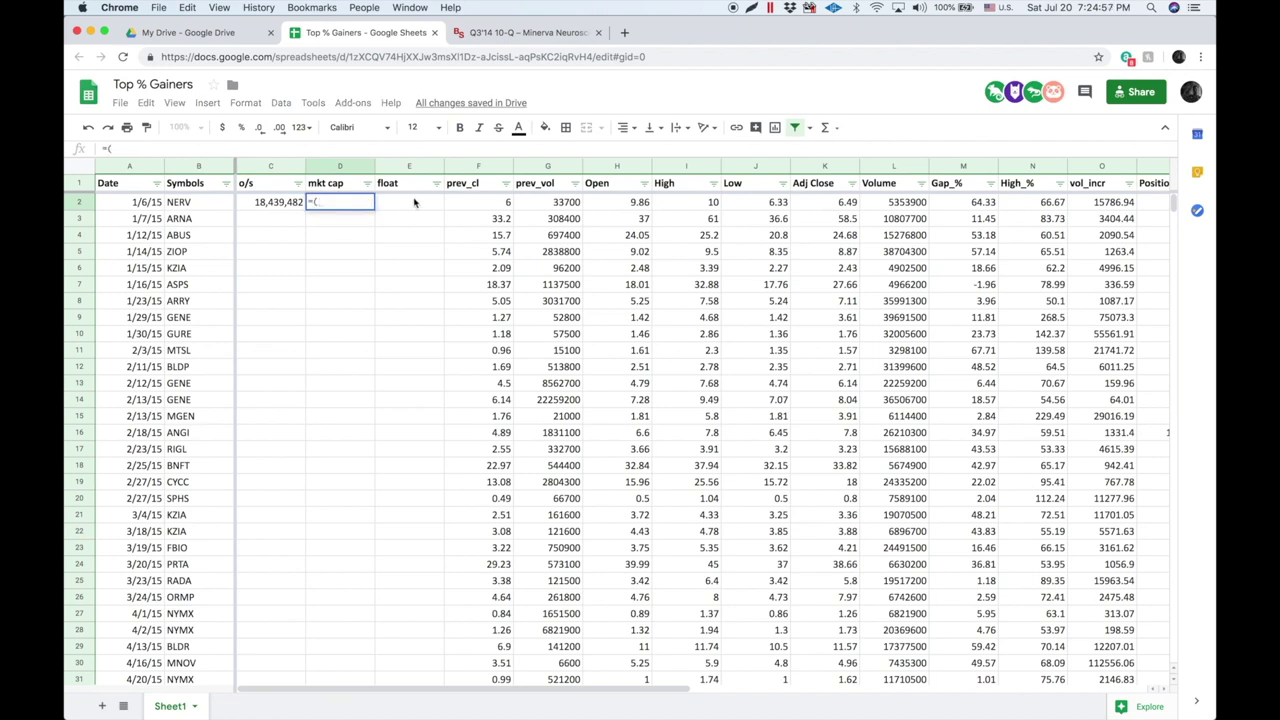
{"action": "left_click", "coordinate": [474, 205]}
{"action": "type", "text": "*"}
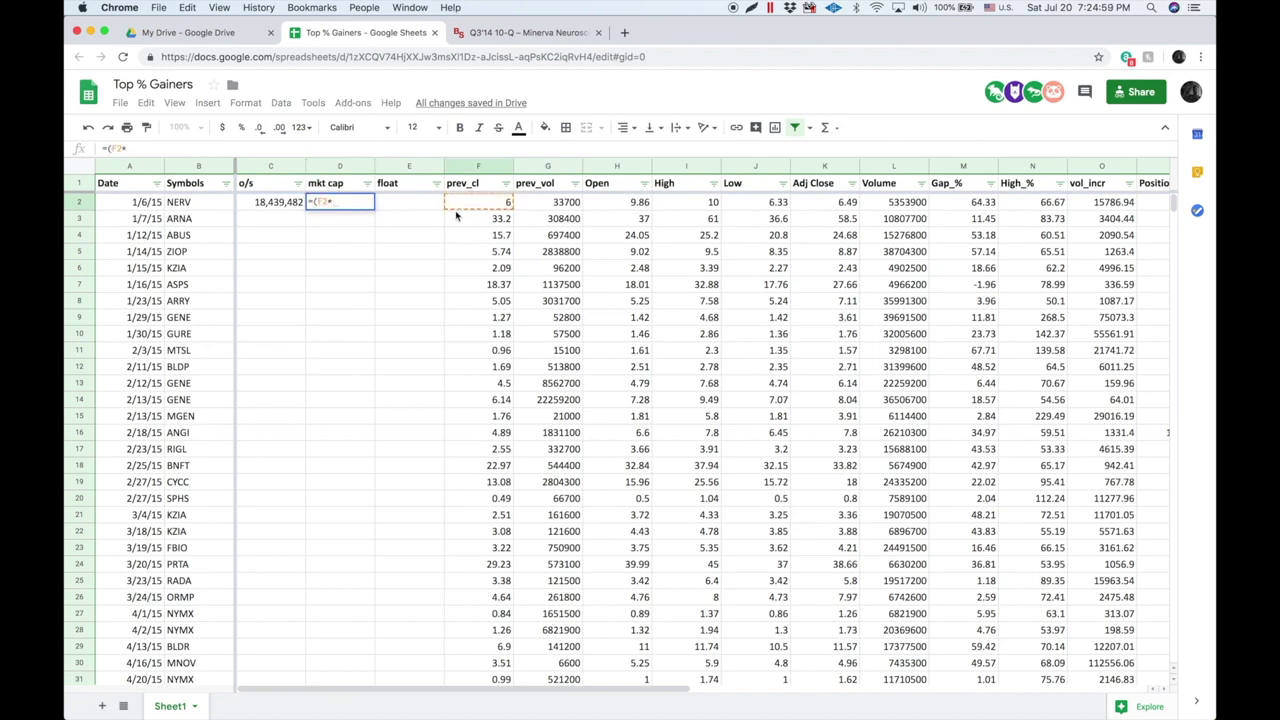
{"action": "left_click", "coordinate": [275, 204]}
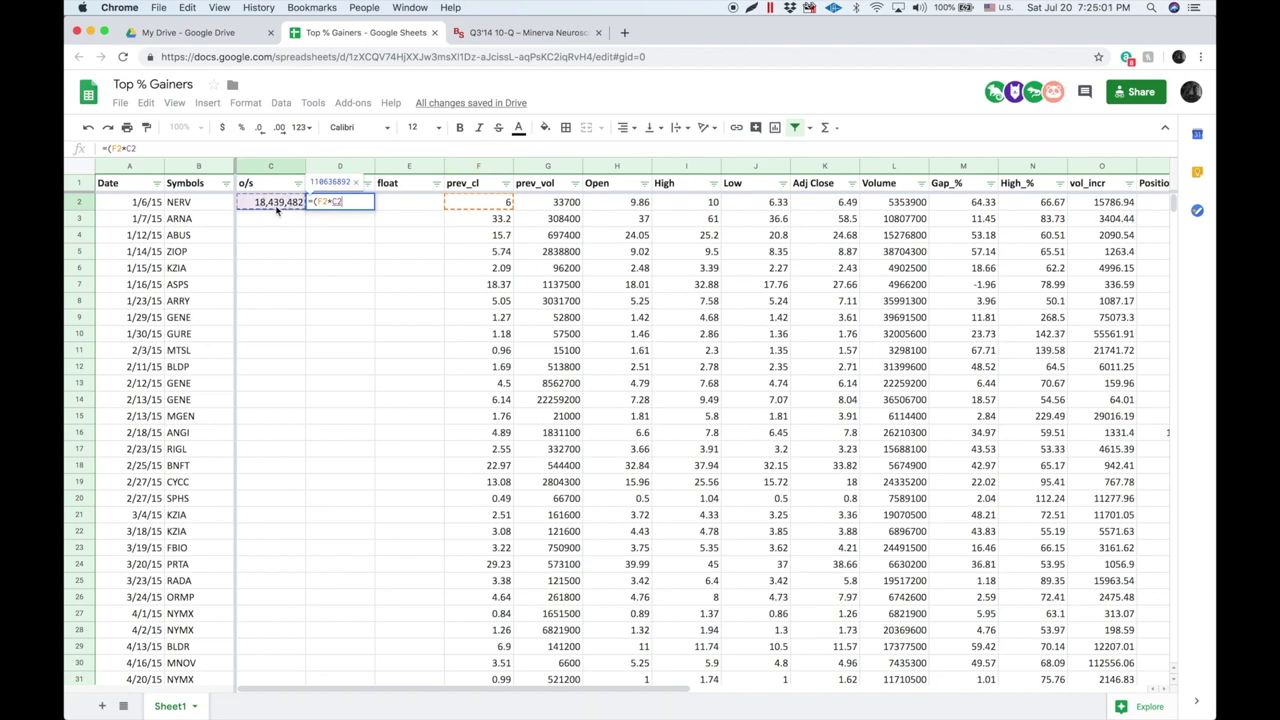
{"action": "key", "text": "Return"}
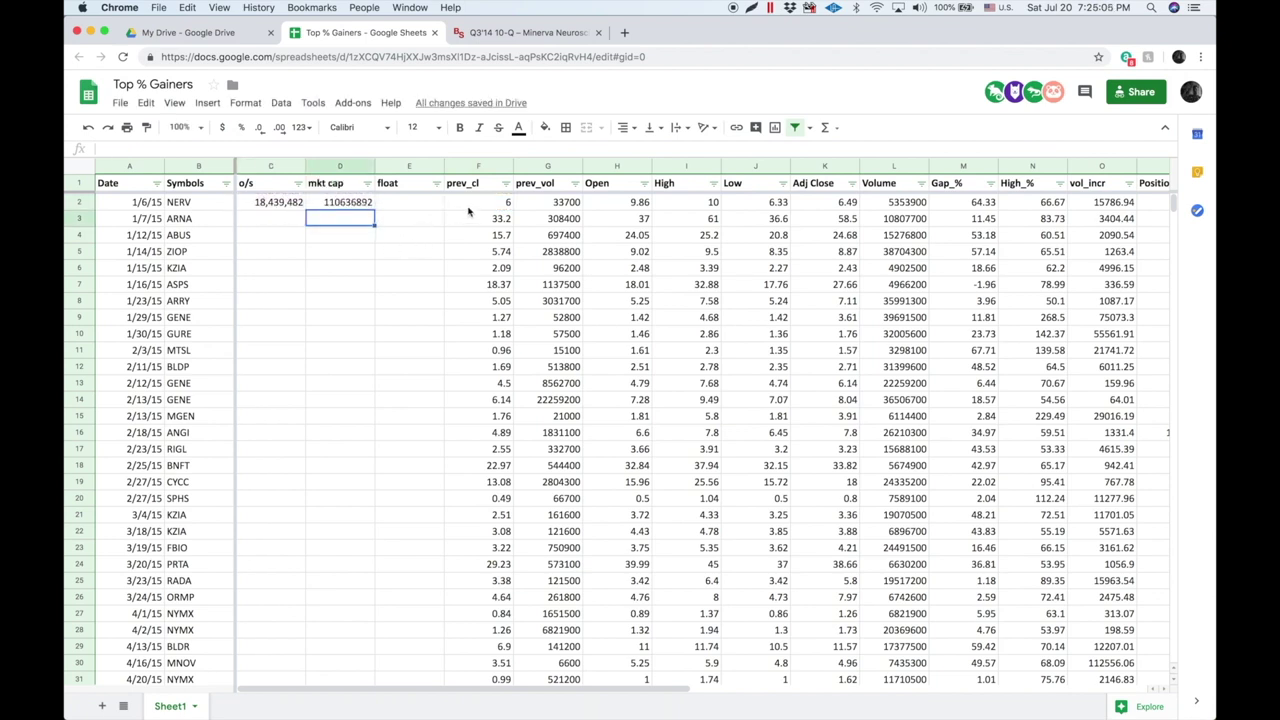
- Check NERV's row 2 values, previous close 6 and Open 9.86, against the market cap
{"action": "left_click", "coordinate": [370, 205]}
{"action": "left_click", "coordinate": [496, 208]}
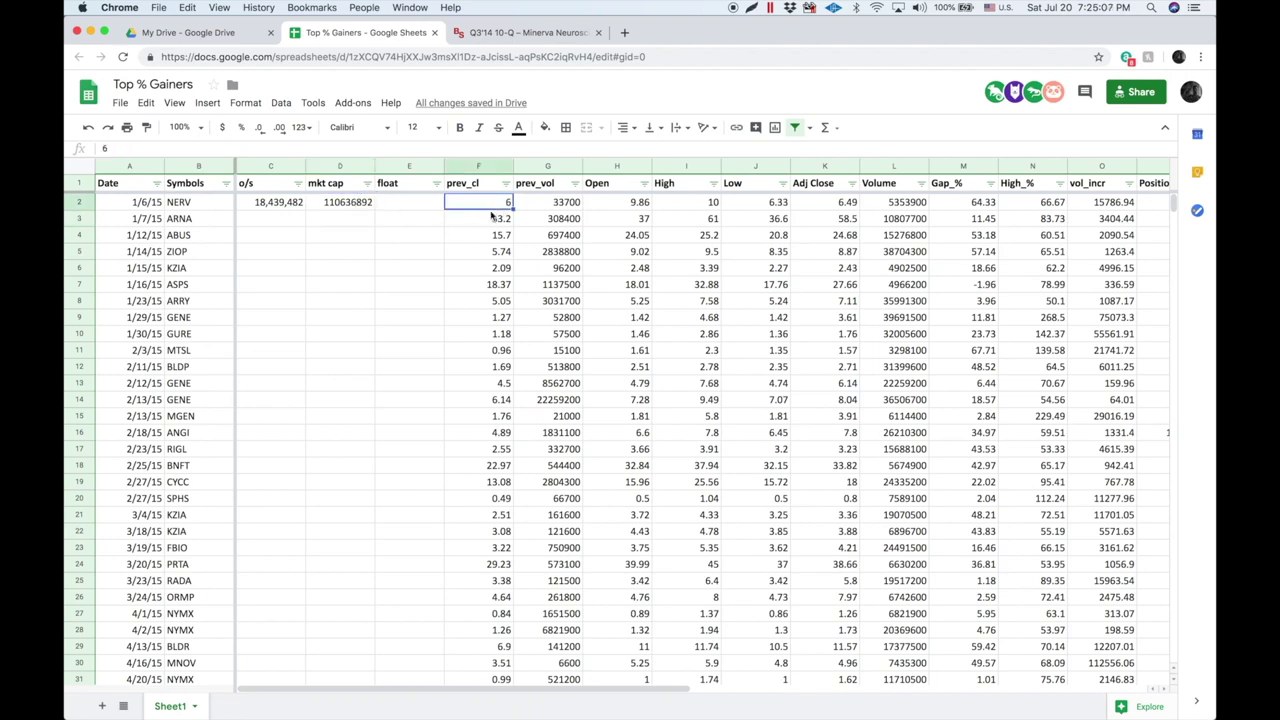
{"action": "left_click", "coordinate": [621, 210]}
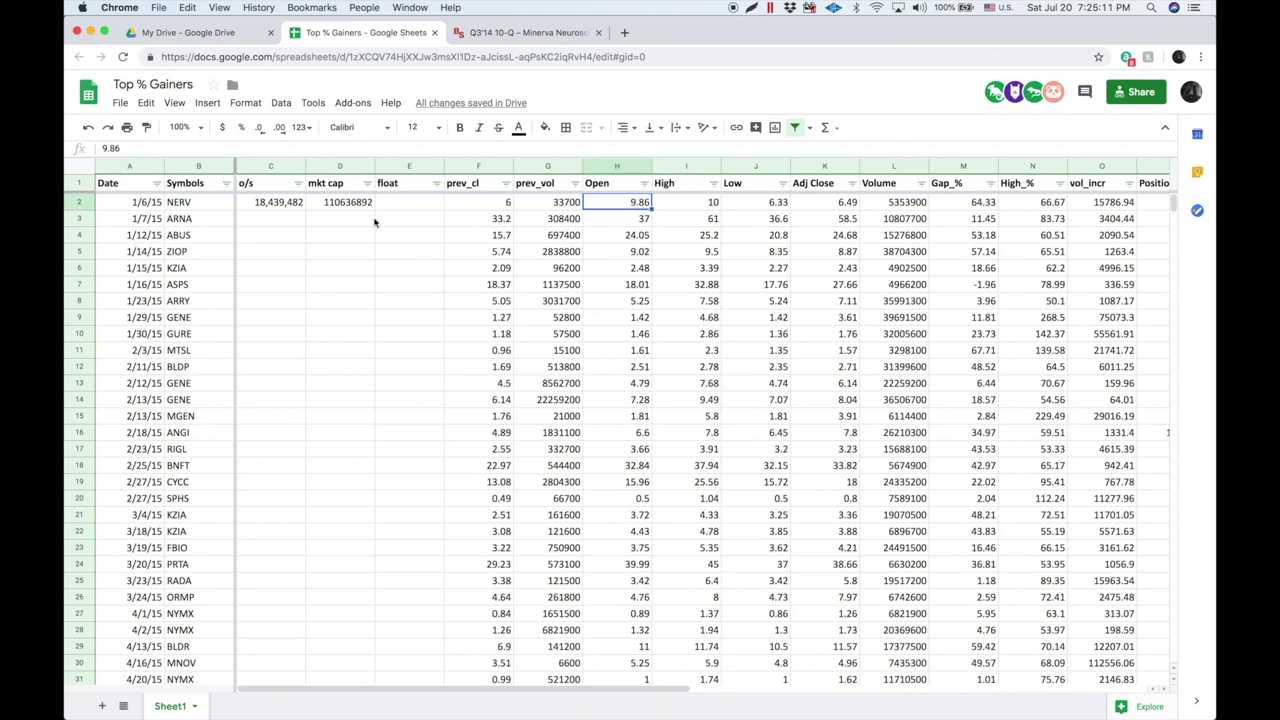
{"action": "left_click", "coordinate": [330, 208]}
{"action": "left_click", "coordinate": [290, 205]}
{"action": "left_click", "coordinate": [508, 204]}
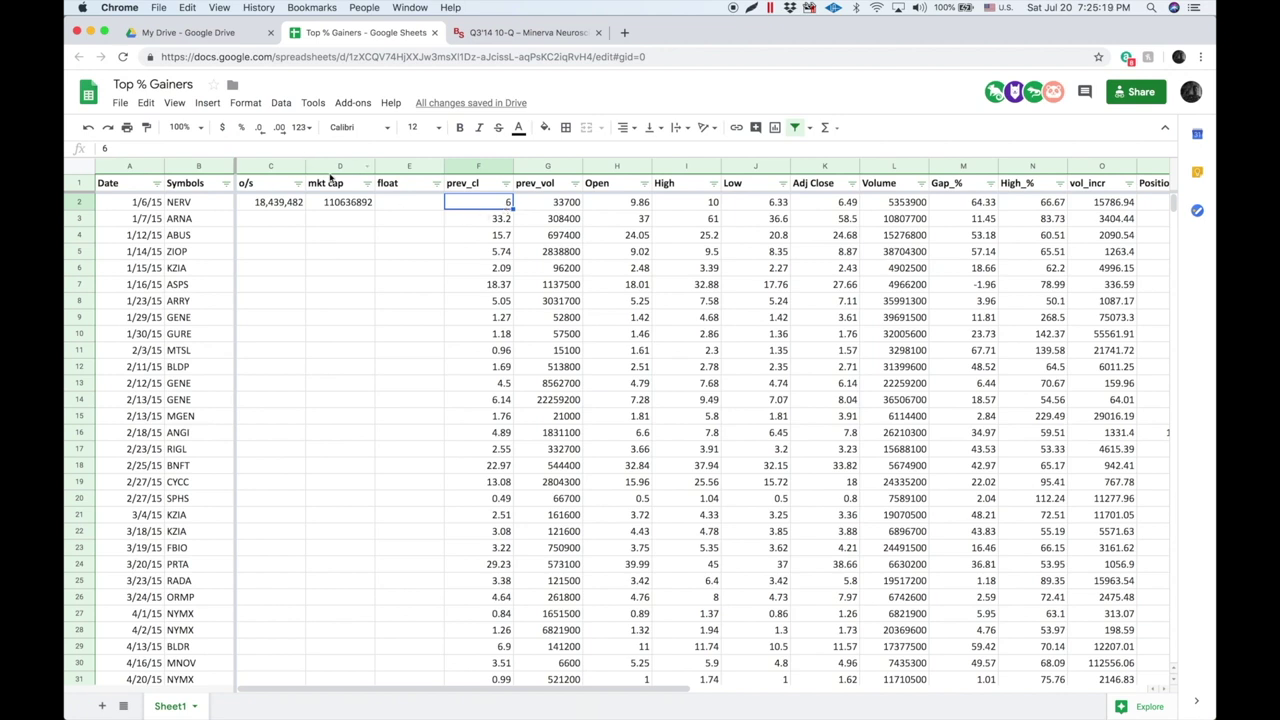
- Apply custom format "$"#,#0,,\ "M" to the mkt cap column so NERV shows $110.64 M
{"action": "left_click", "coordinate": [350, 207]}
{"action": "left_click", "coordinate": [340, 166]}
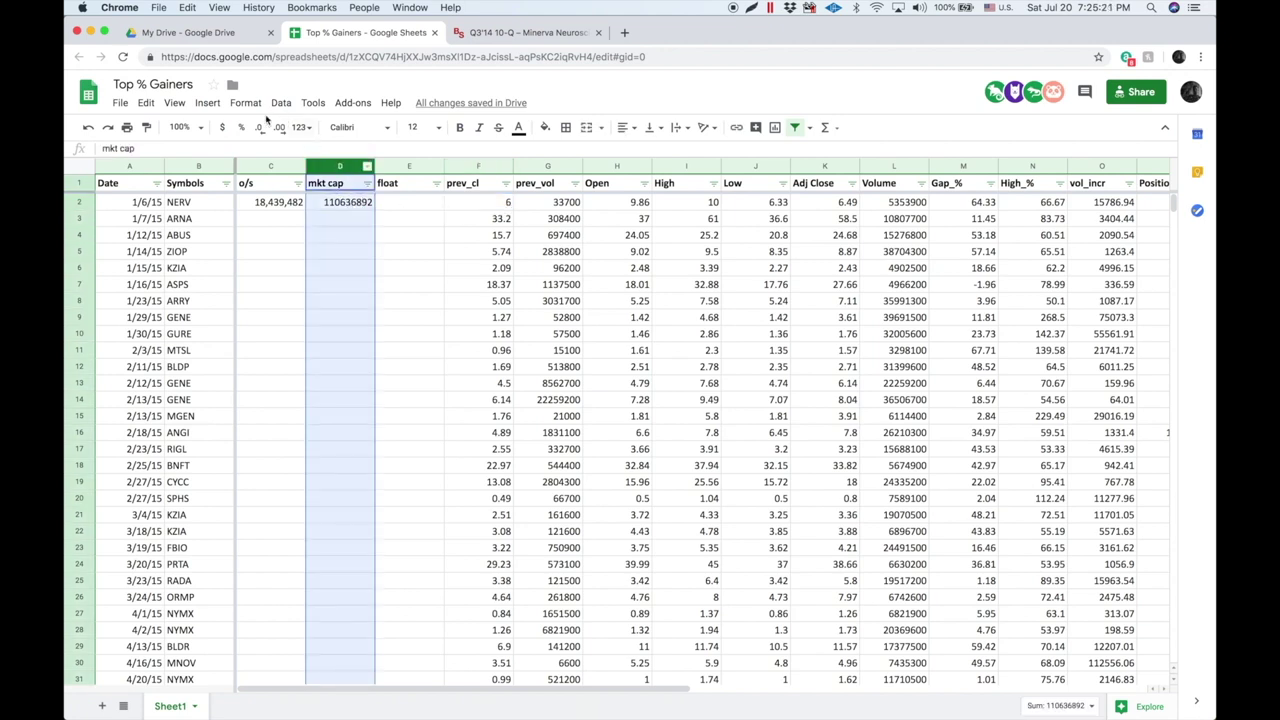
{"action": "left_click", "coordinate": [245, 103]}
{"action": "left_click", "coordinate": [281, 104]}
{"action": "left_click", "coordinate": [245, 103]}
{"action": "mouse_move", "coordinate": [270, 127]}
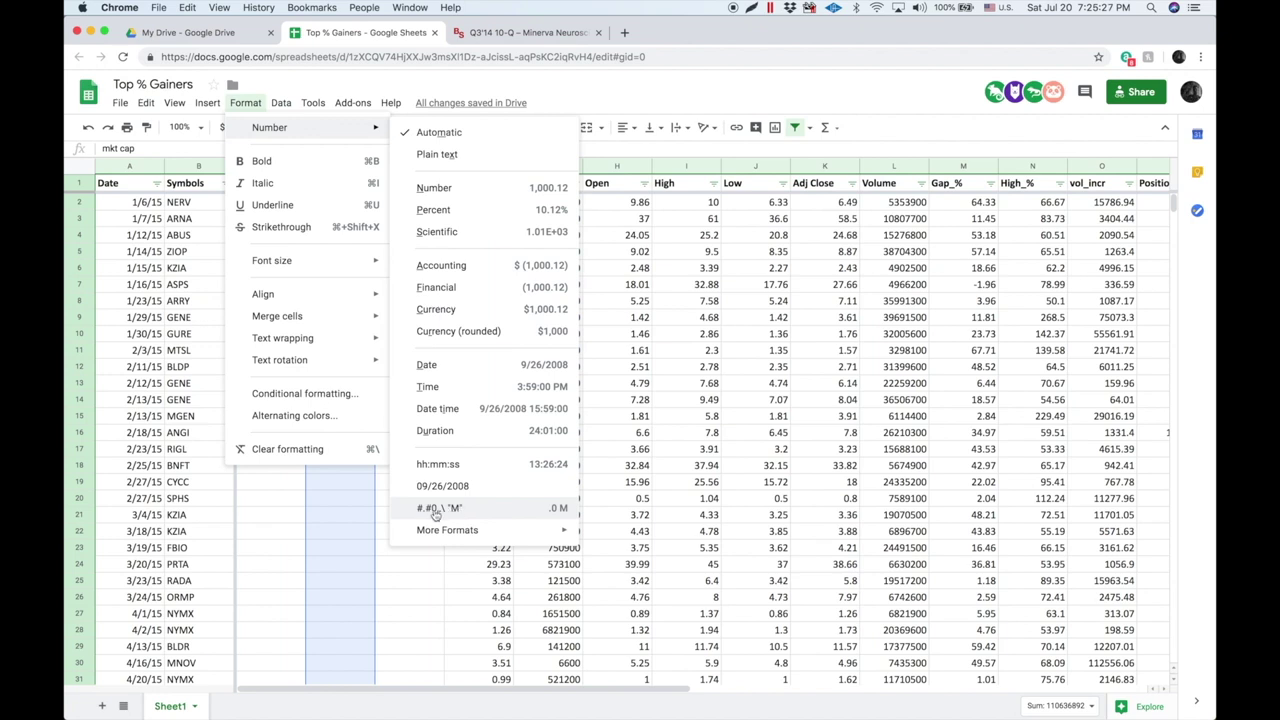
{"action": "mouse_move", "coordinate": [474, 532]}
{"action": "left_click", "coordinate": [646, 578]}
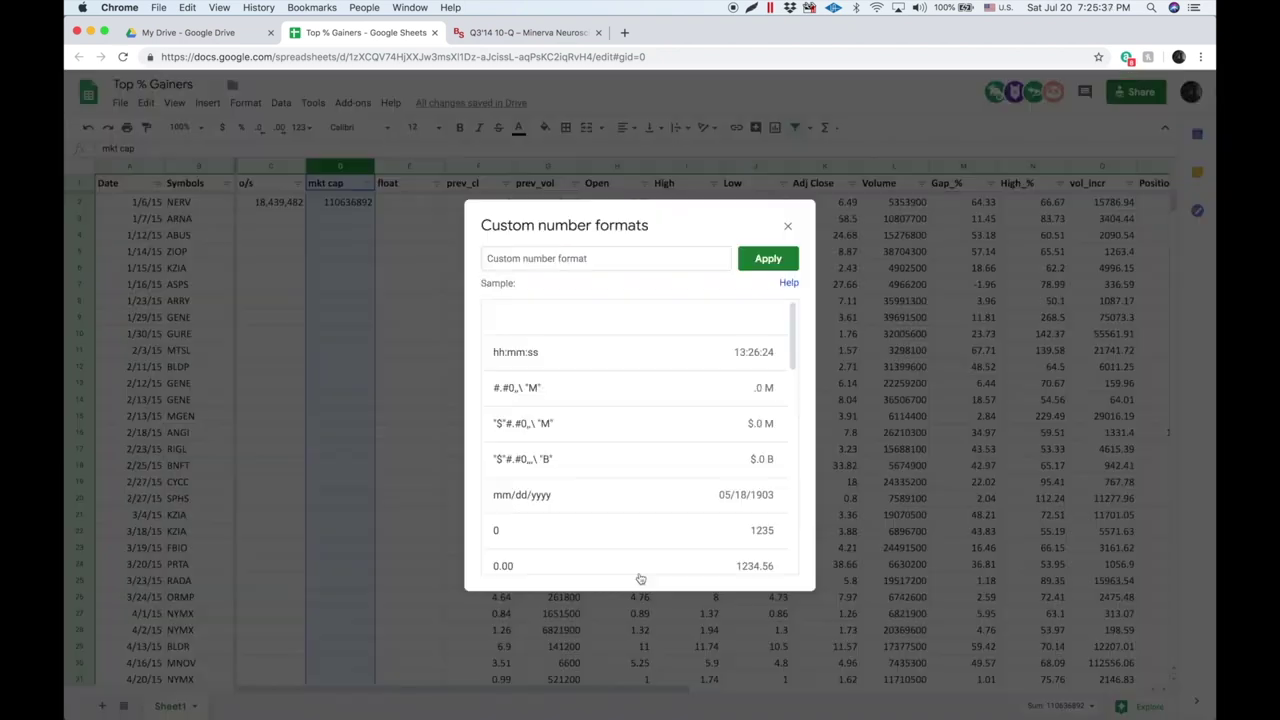
{"action": "left_click", "coordinate": [563, 428]}
{"action": "left_click", "coordinate": [766, 259]}
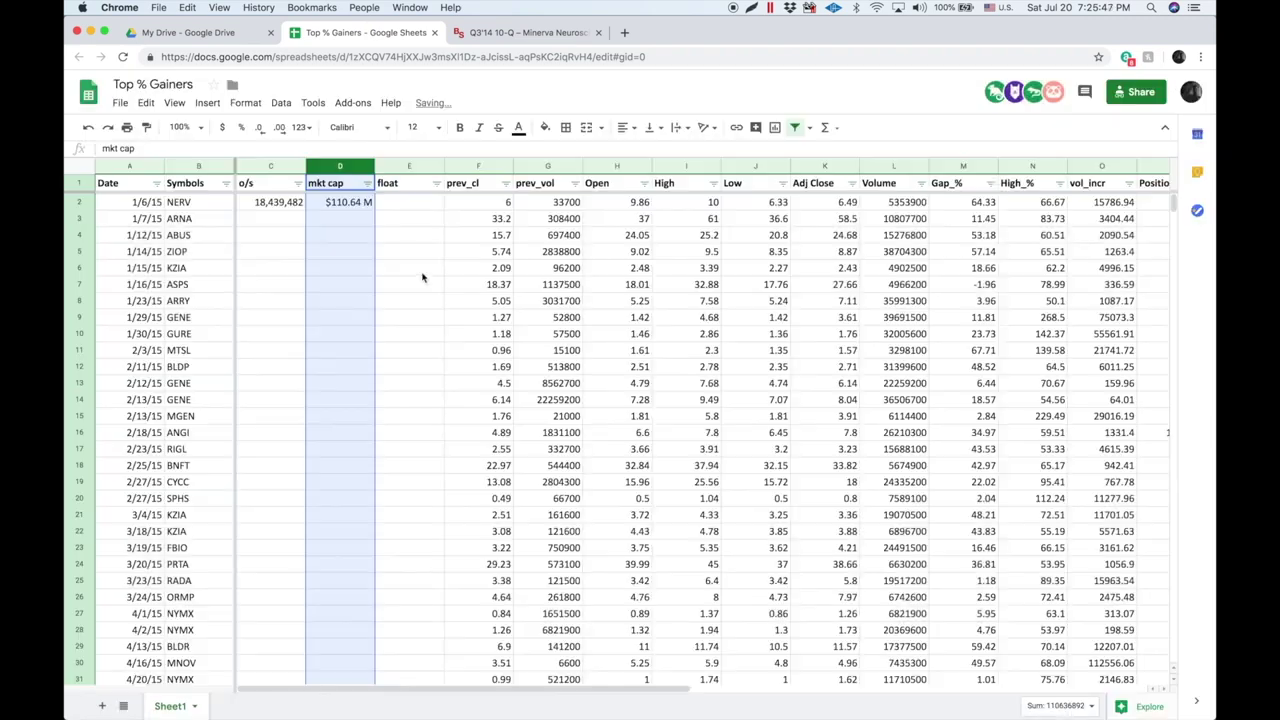
{"action": "left_click", "coordinate": [342, 205]}
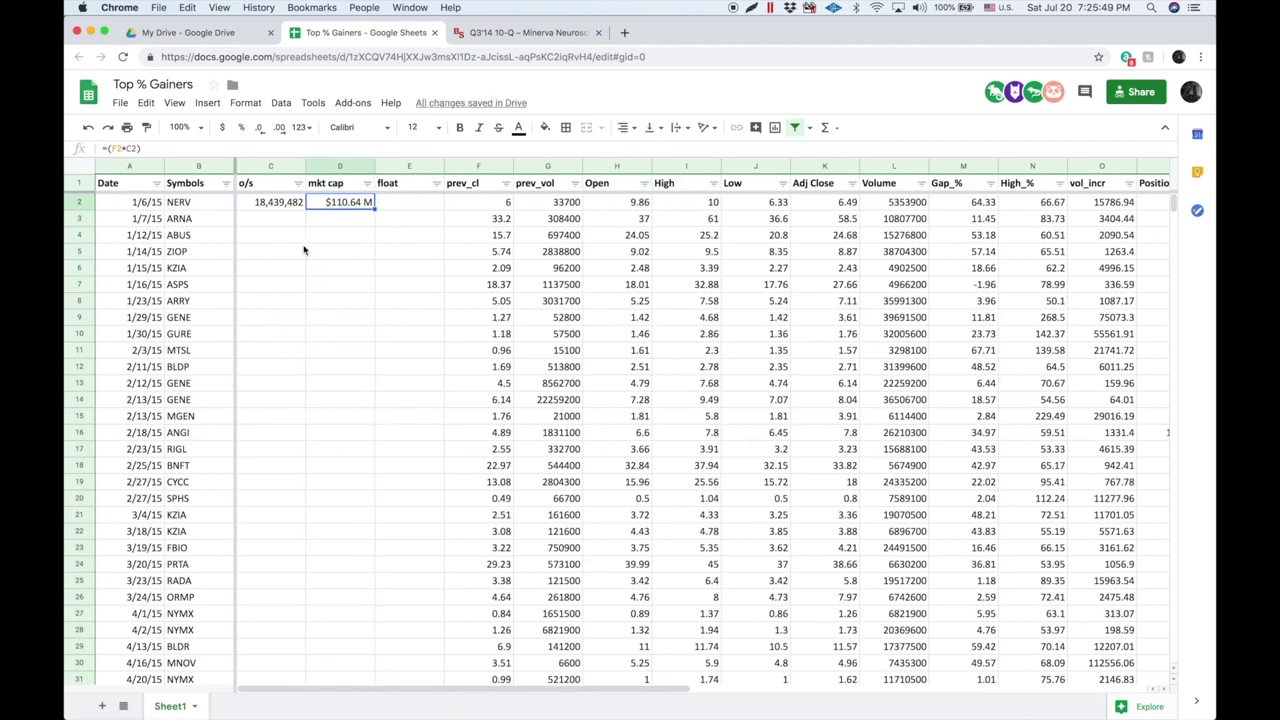
{"action": "left_click", "coordinate": [268, 166]}
- Give the o/s column the custom #.#0,,\ "M" format so NERV reads 18.44 M
{"action": "left_click", "coordinate": [245, 102]}
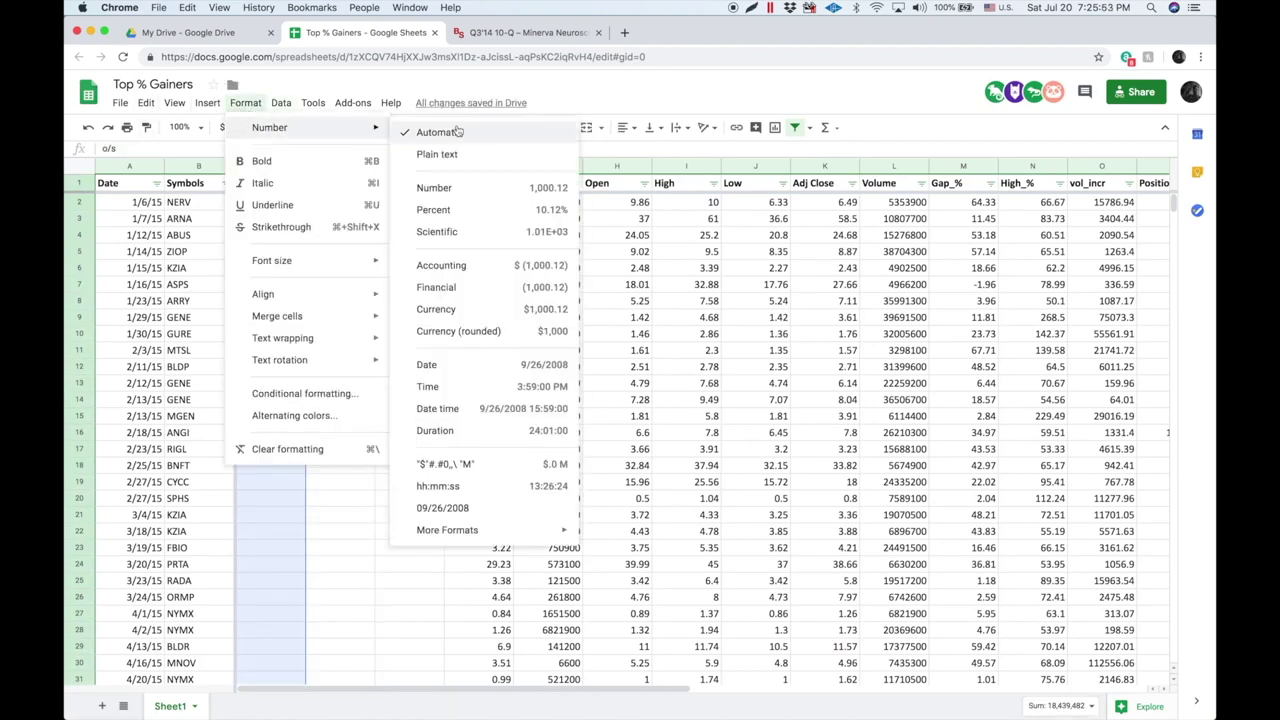
{"action": "mouse_move", "coordinate": [542, 533]}
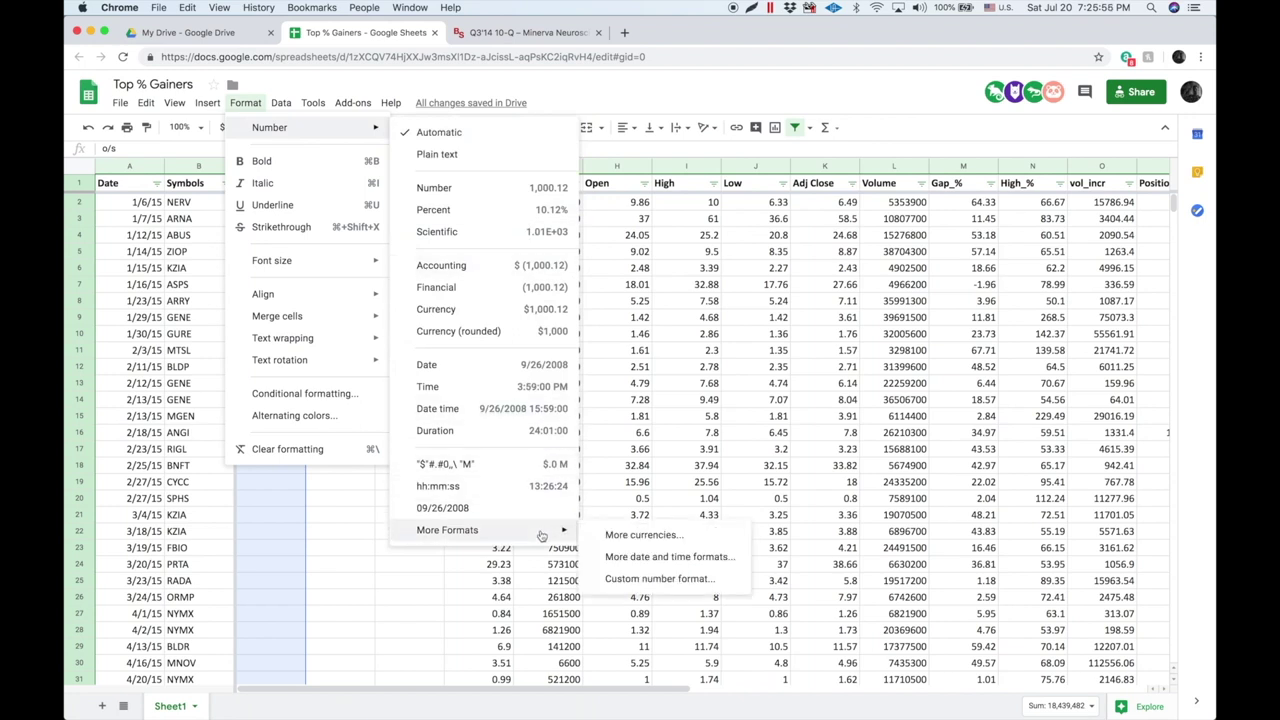
{"action": "left_click", "coordinate": [663, 580]}
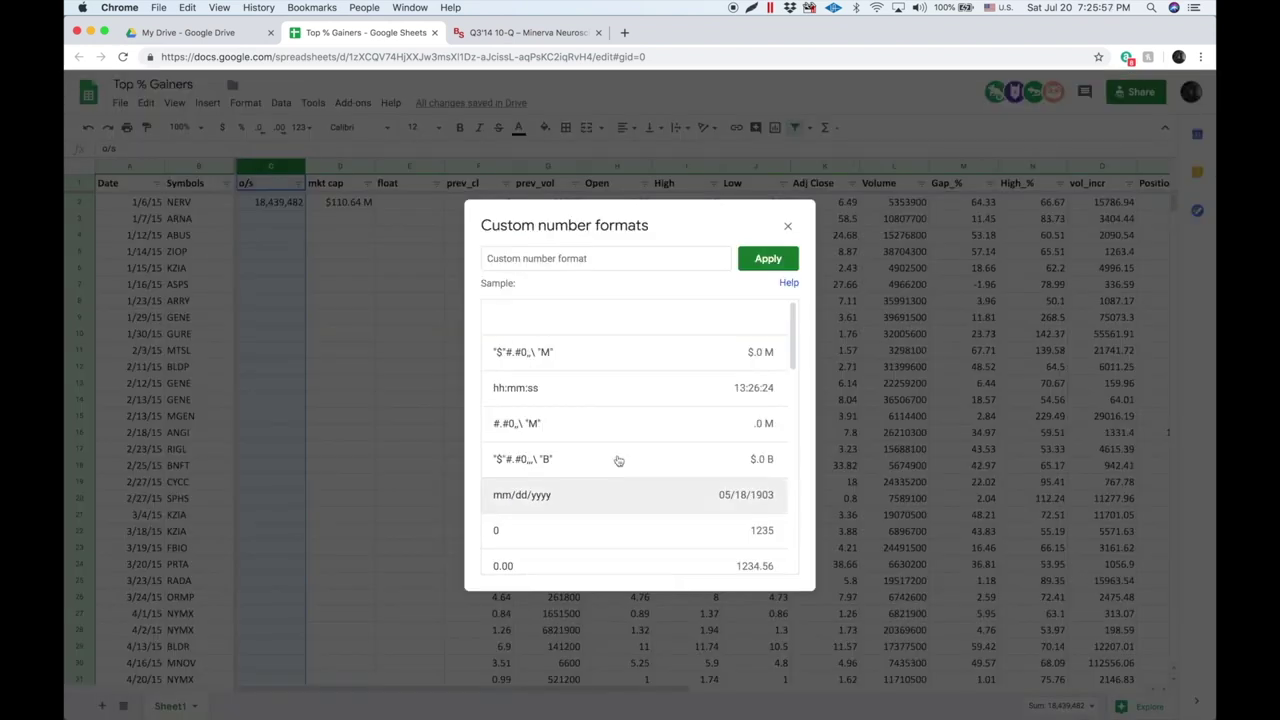
{"action": "left_click", "coordinate": [550, 437]}
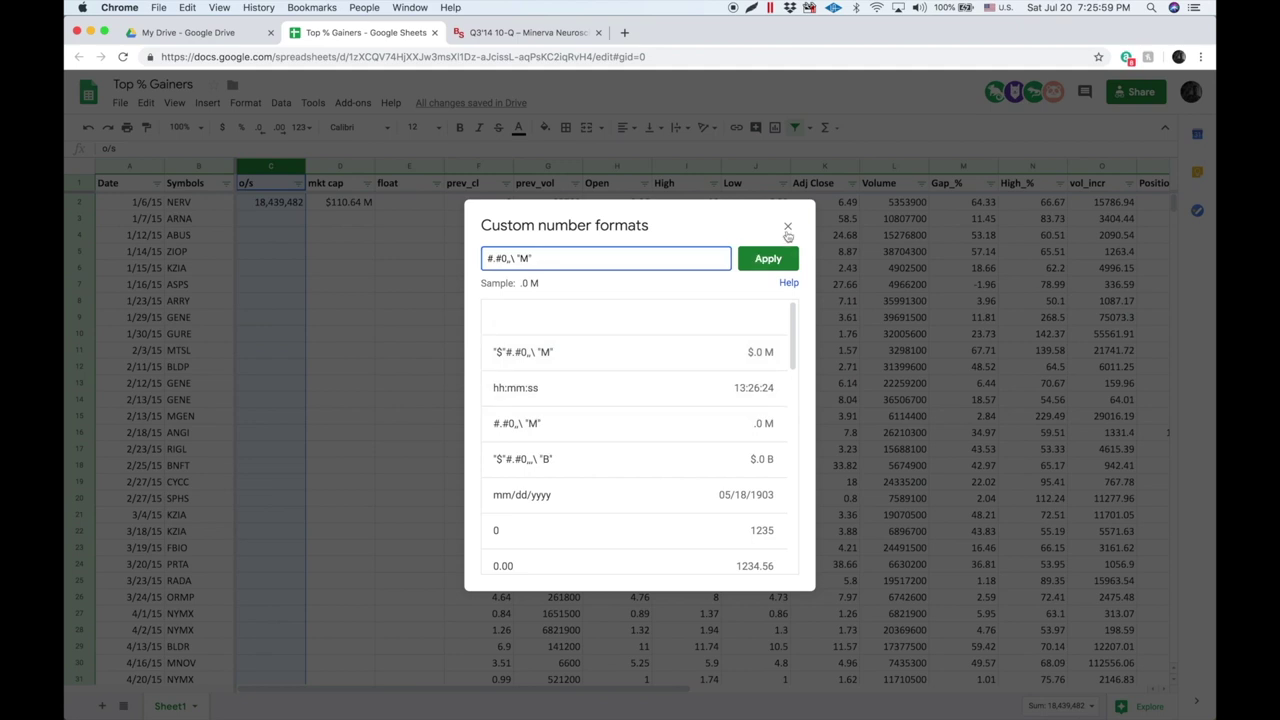
{"action": "left_click", "coordinate": [768, 258]}
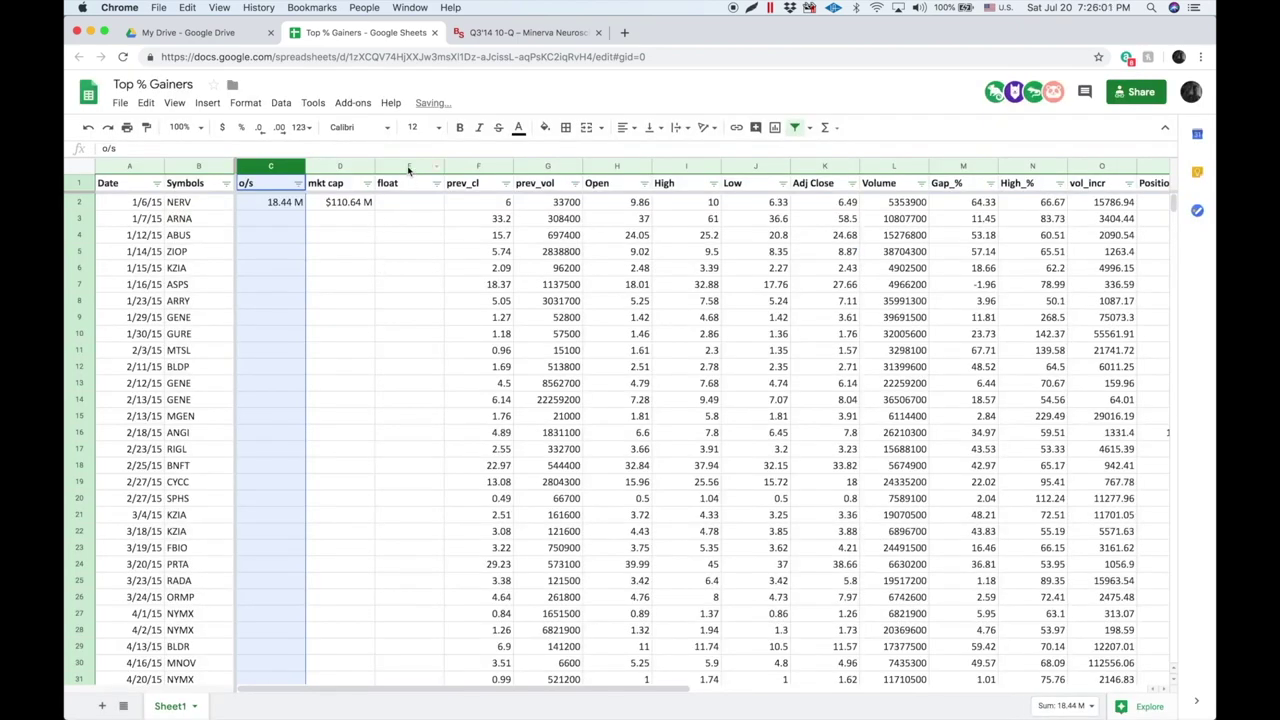
- Apply the same millions format to the float column, then return to NERV's row
{"action": "left_click", "coordinate": [409, 166]}
{"action": "left_click", "coordinate": [236, 104]}
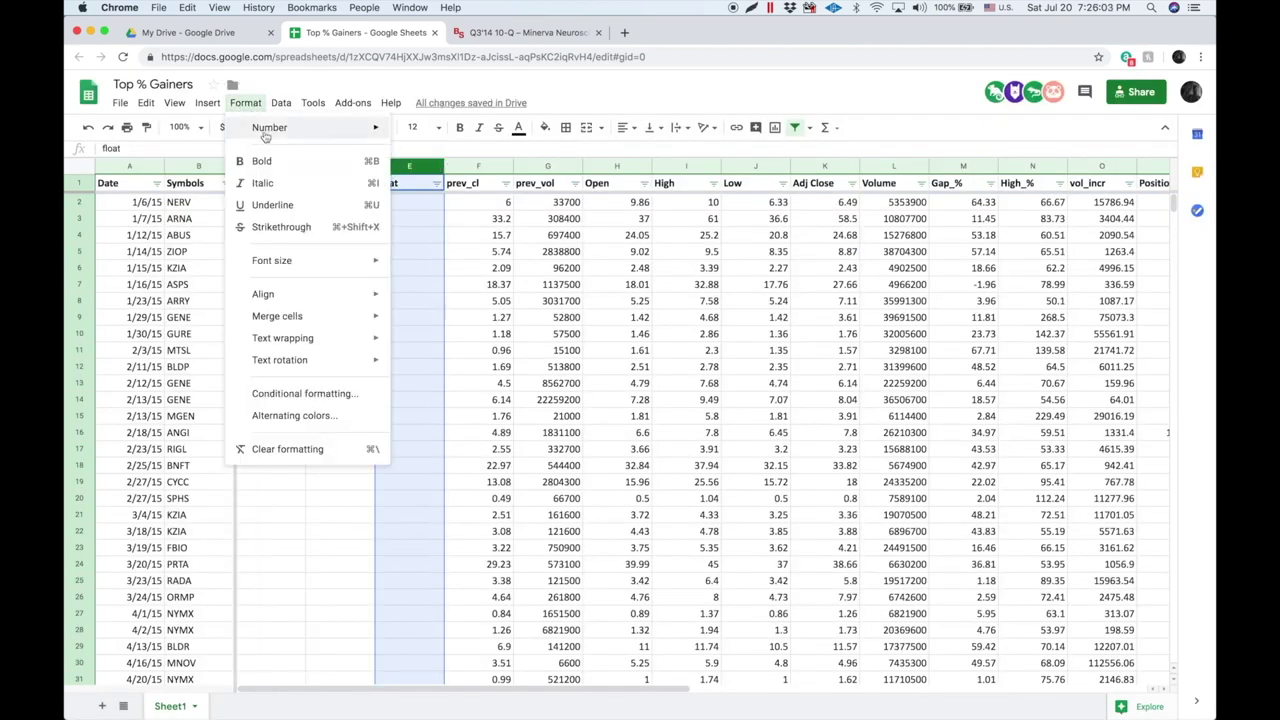
{"action": "mouse_move", "coordinate": [278, 130]}
{"action": "left_click", "coordinate": [474, 471]}
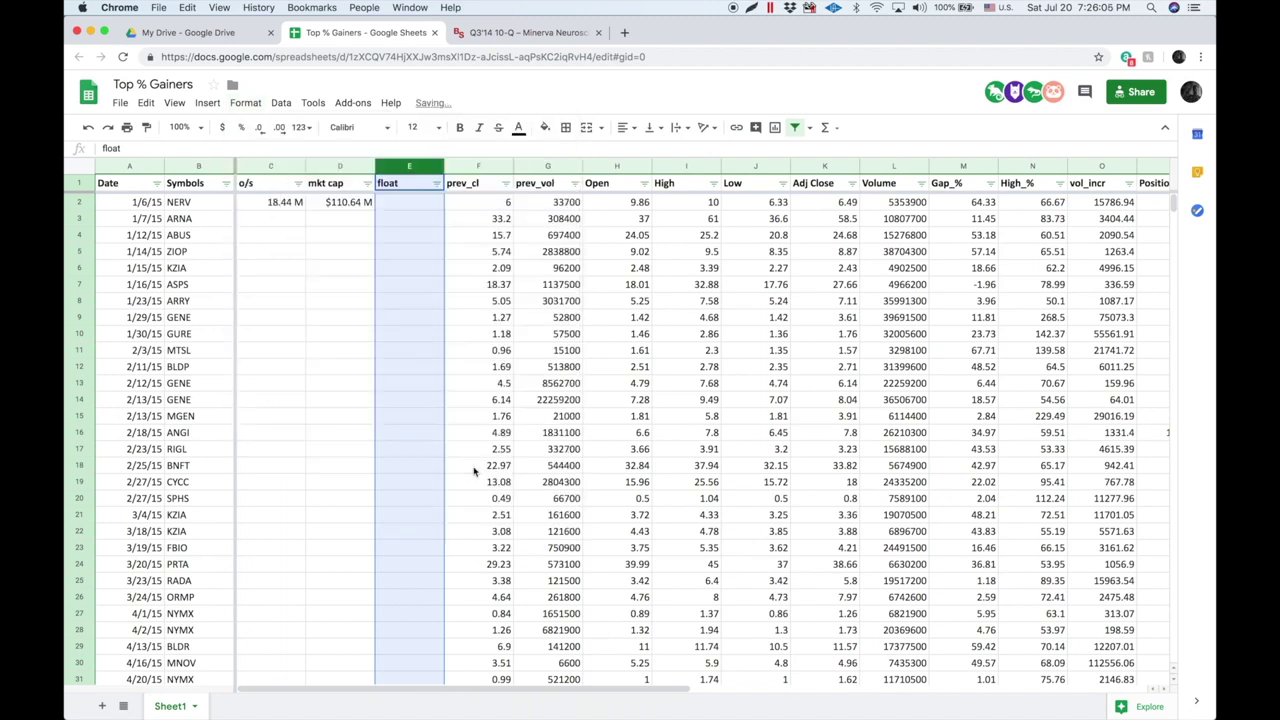
{"action": "left_click", "coordinate": [401, 204]}
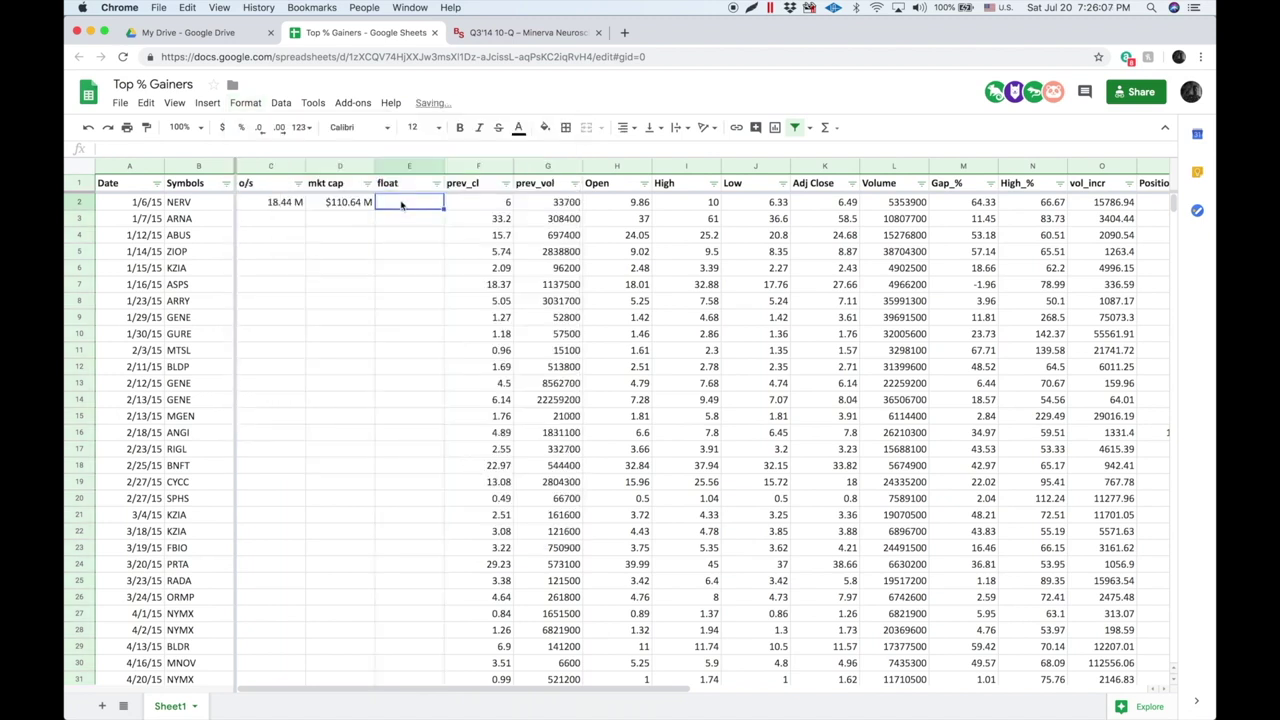
{"action": "left_click", "coordinate": [108, 204]}
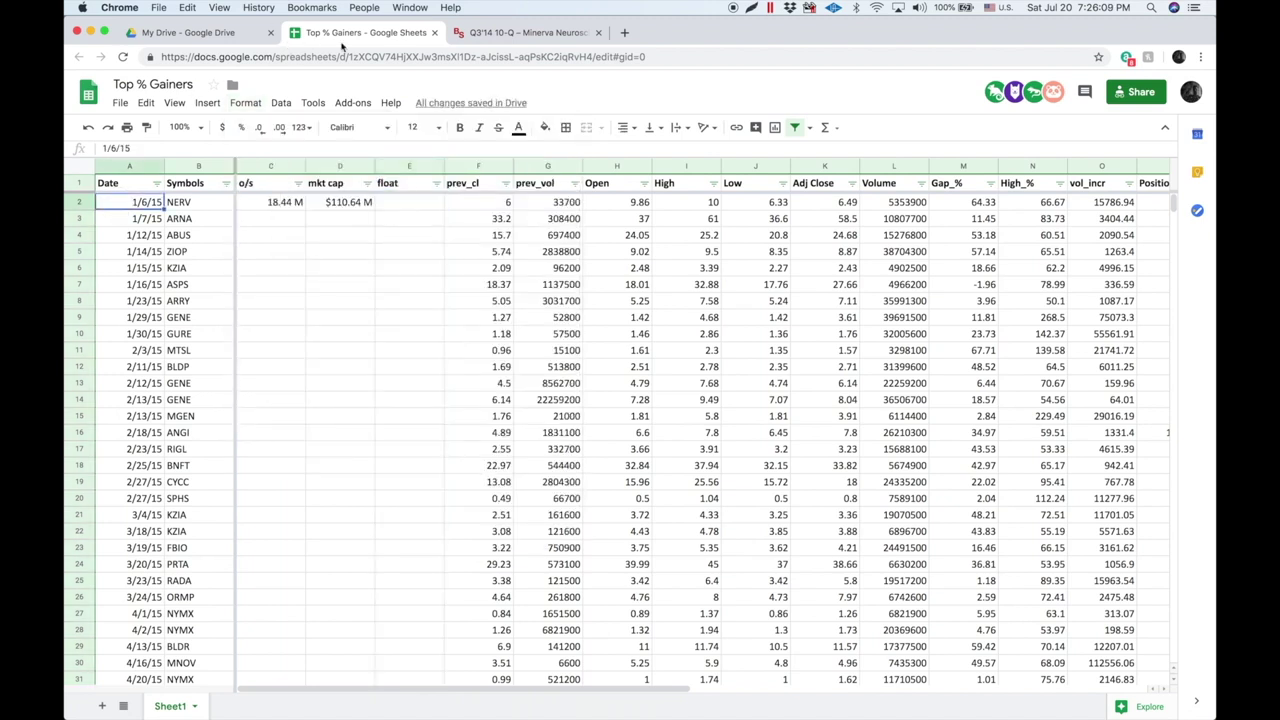